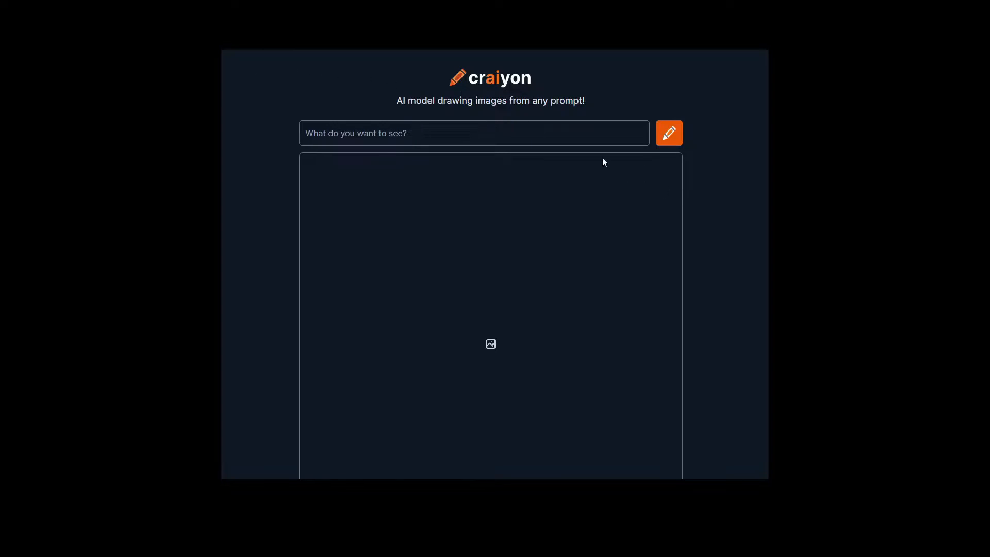
# Enter "roblox gfx simulater" as the image prompt
pyautogui.scroll(-1, 423, 151)
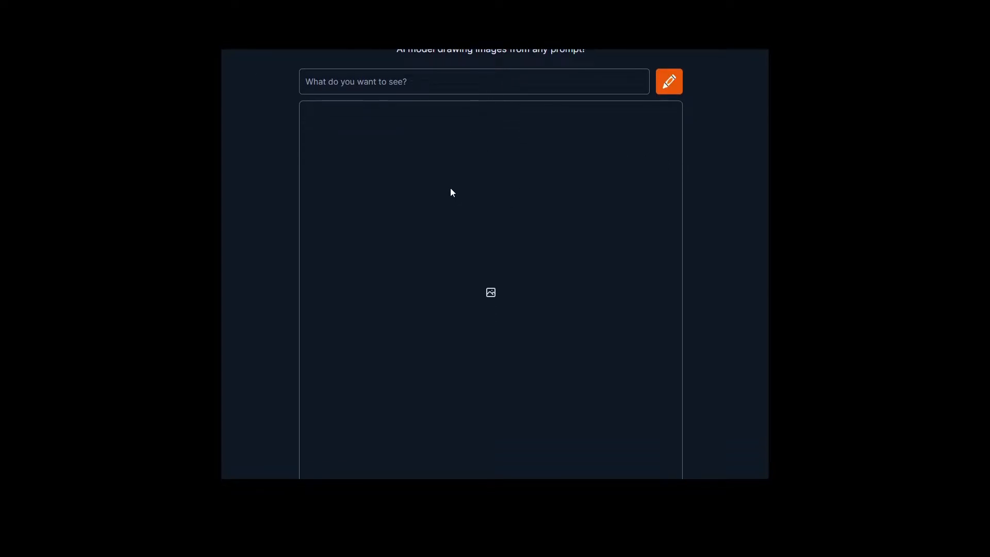
pyautogui.scroll(2, 453, 193)
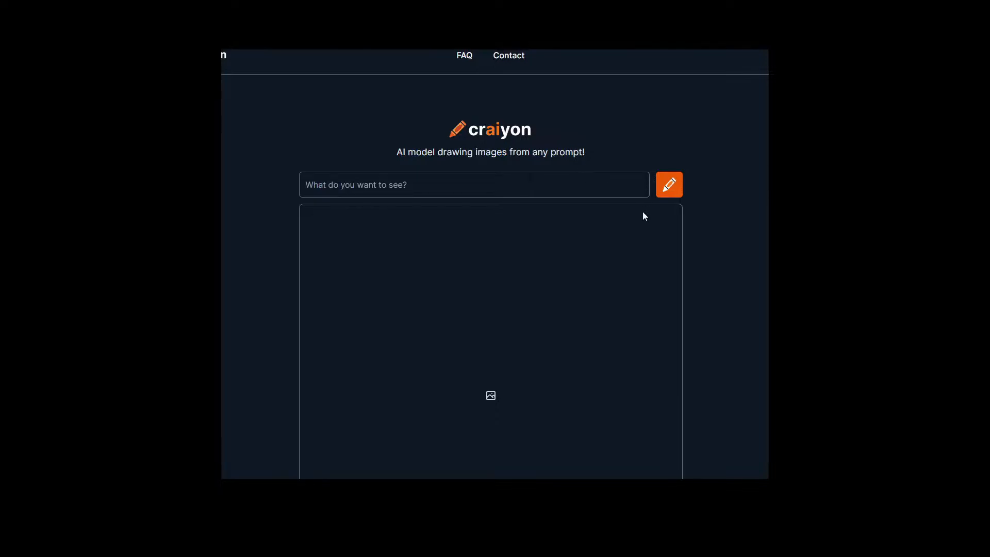
pyautogui.click(471, 177)
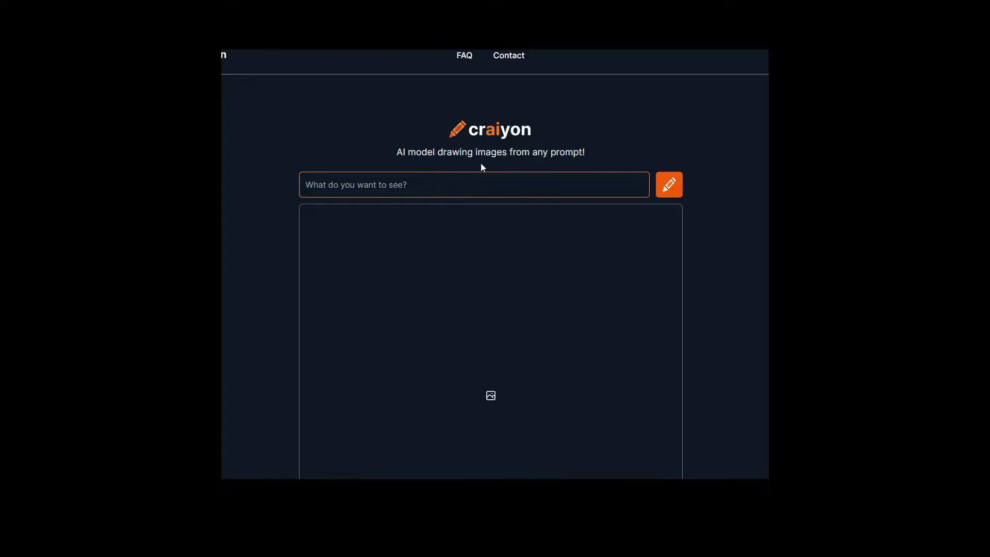
pyautogui.write('roblox gfx ')
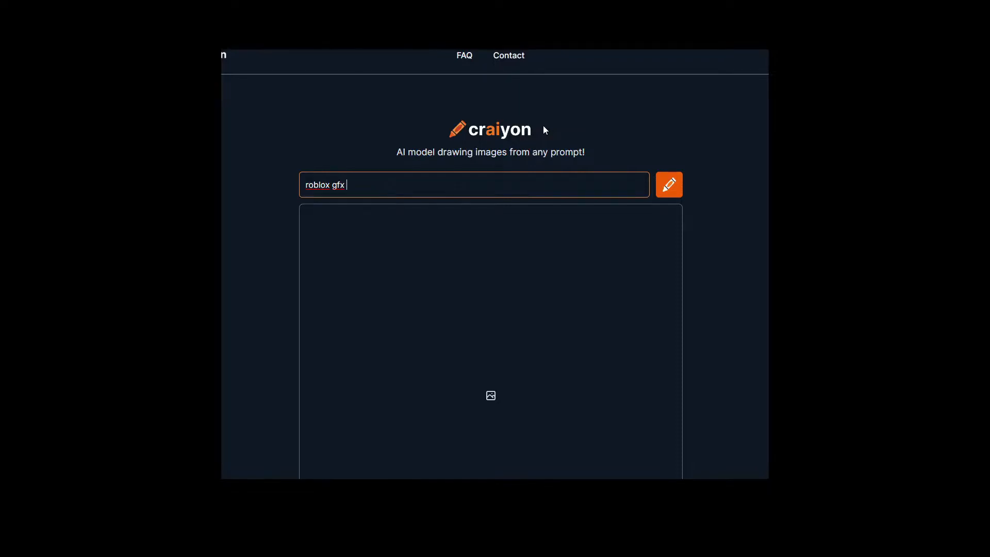
pyautogui.write('sim')
pyautogui.write('ulat')
pyautogui.write('er')
pyautogui.press('BackSpace')
pyautogui.press('BackSpace')
pyautogui.write('ate')
pyautogui.press('BackSpace')
pyautogui.press('BackSpace')
pyautogui.press('BackSpace')
pyautogui.write('er')
# Correct the prompt's spelling to "Roblox gfx simulator" and generate the images
pyautogui.rightClick(357, 187)
pyautogui.click(371, 194)
pyautogui.rightClick(321, 184)
pyautogui.click(402, 193)
pyautogui.moveTo(389, 184); pyautogui.dragTo(352, 190)
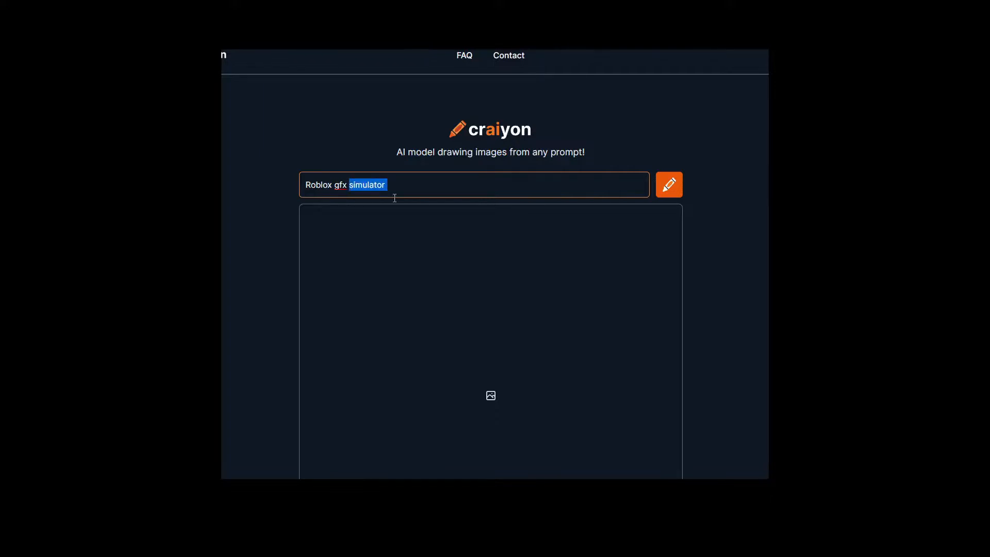
pyautogui.click(421, 190)
pyautogui.press('Return')
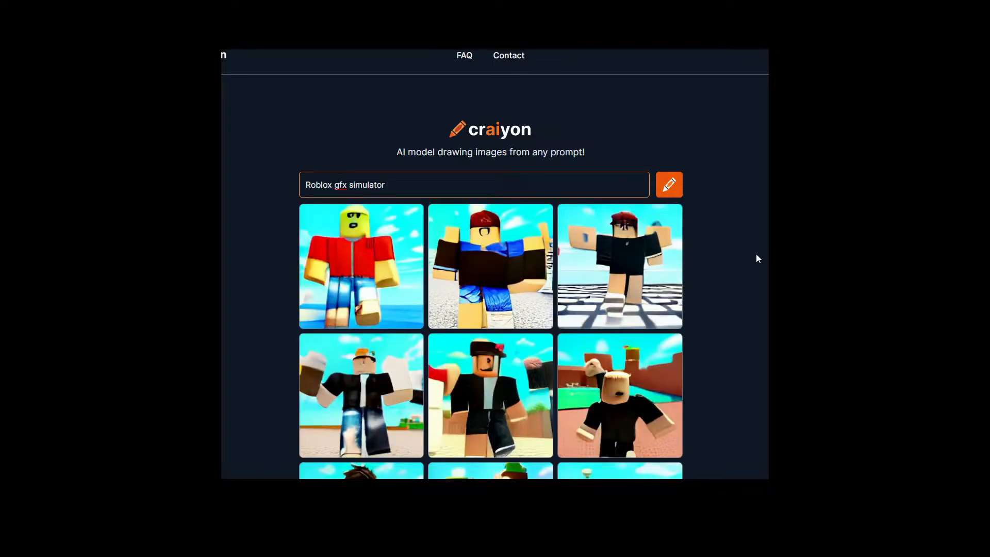
# Examine all nine generated Roblox character images for one that suits a GFX
pyautogui.scroll(-3, 747, 263)
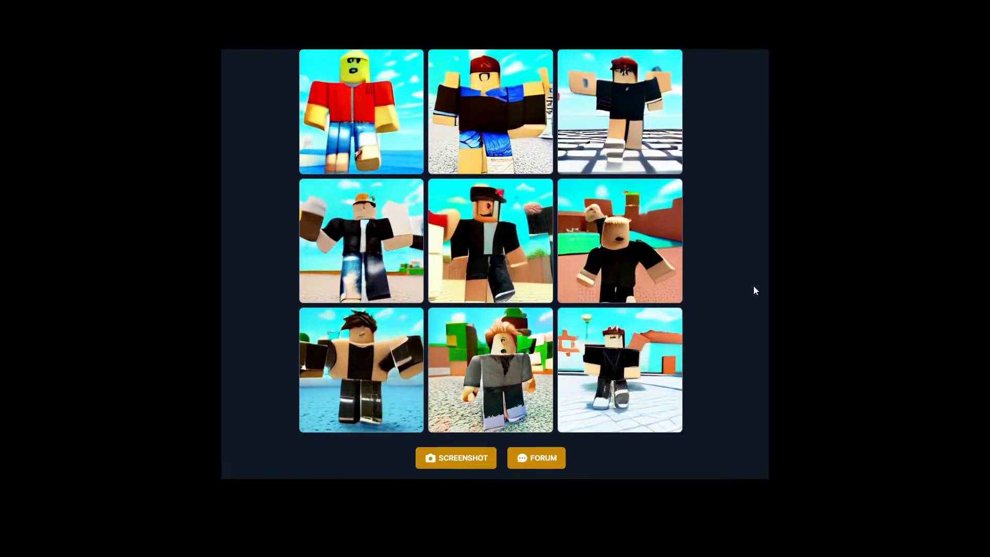
pyautogui.scroll(2, 754, 287)
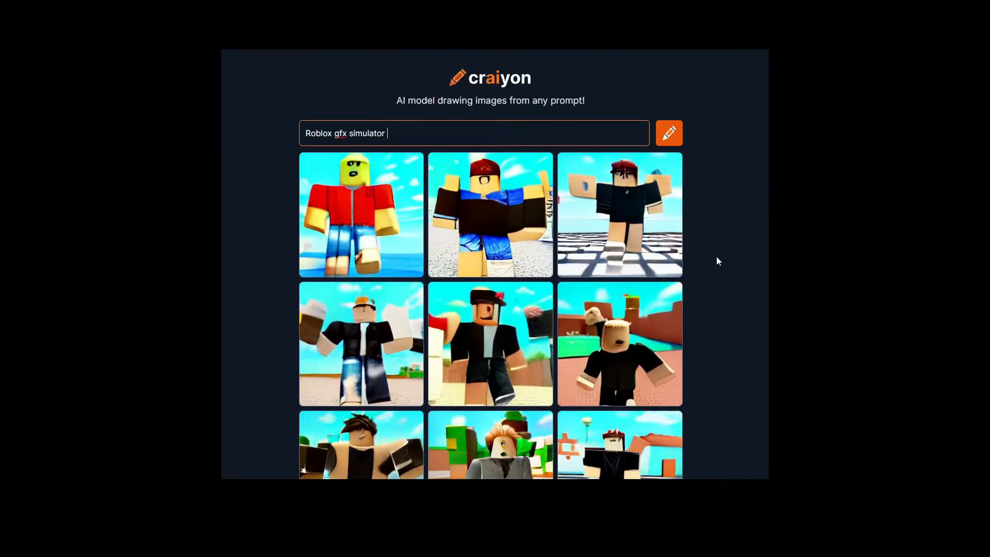
pyautogui.scroll(-4, 716, 256)
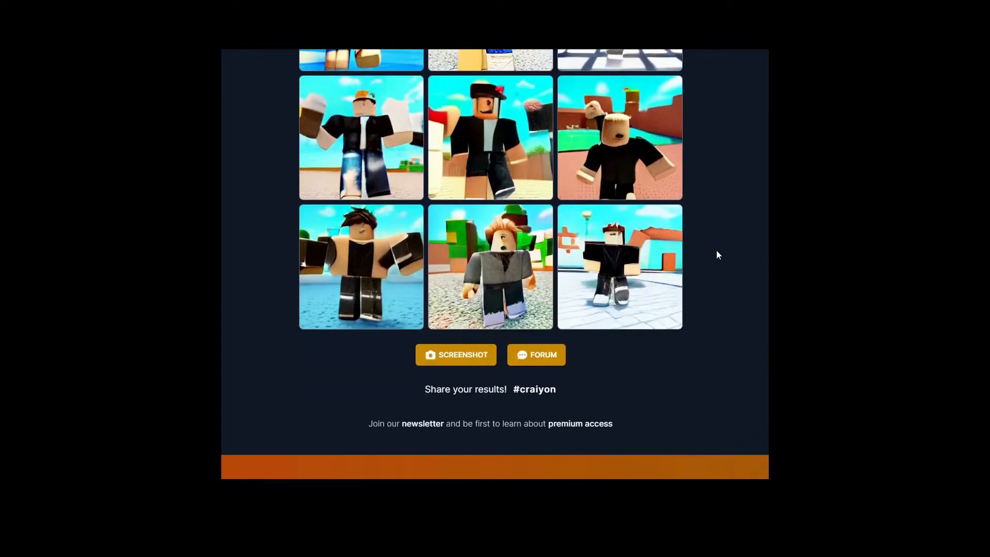
pyautogui.scroll(1, 716, 265)
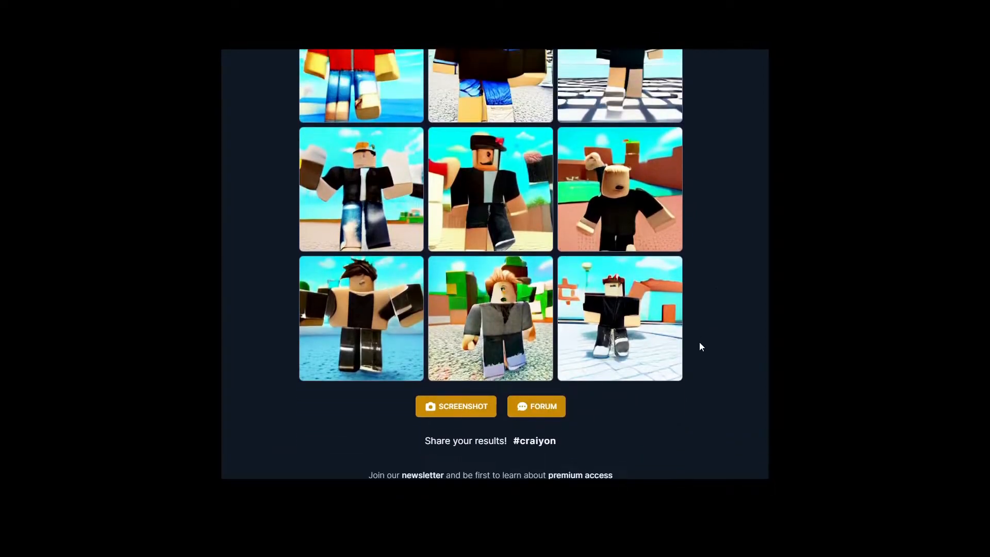
pyautogui.scroll(1, 458, 317)
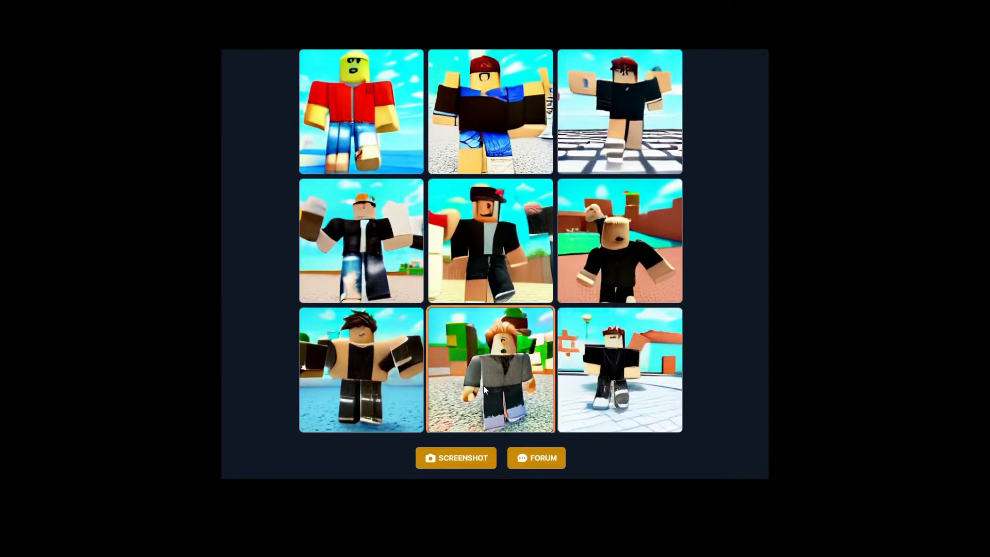
pyautogui.scroll(2, 484, 385)
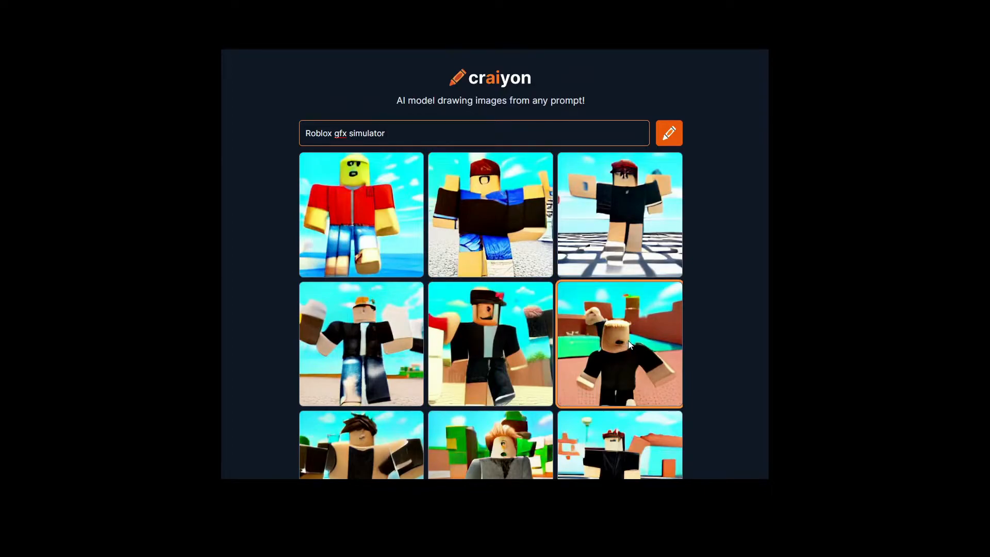
pyautogui.scroll(-2, 618, 344)
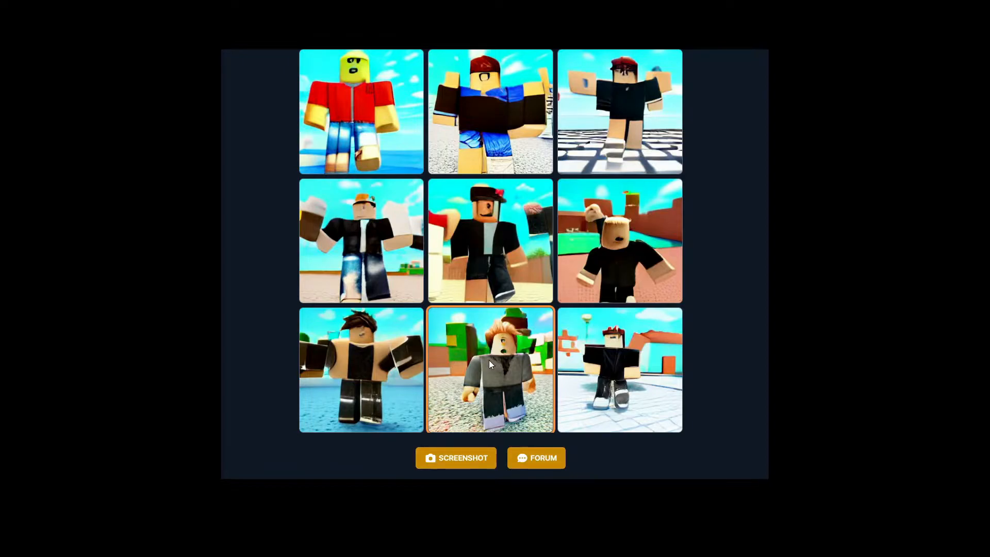
pyautogui.scroll(1, 601, 381)
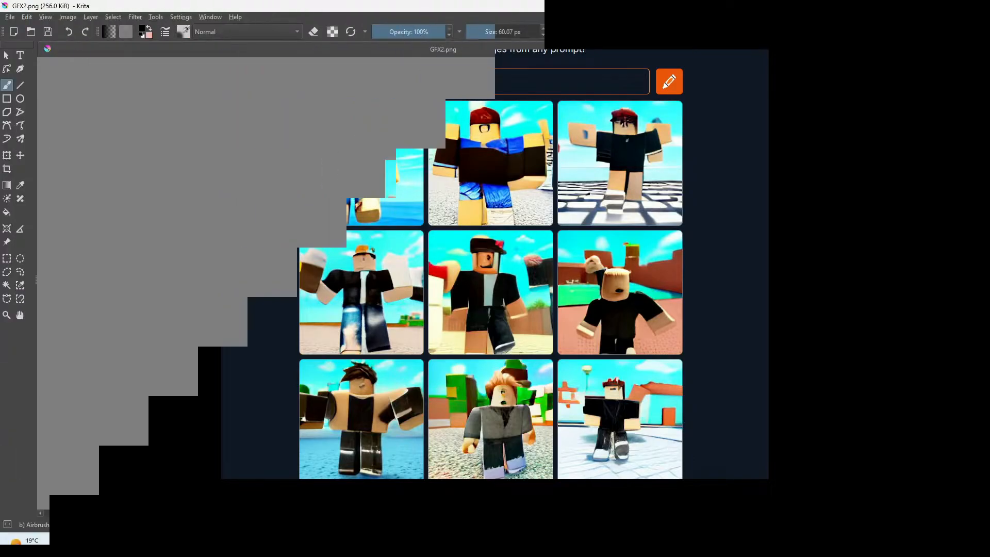
# Switch to Krita with GFX2.png open and set the Airbrush Soft brush size to 18.77 px
pyautogui.moveTo(495, 29); pyautogui.dragTo(485, 31)
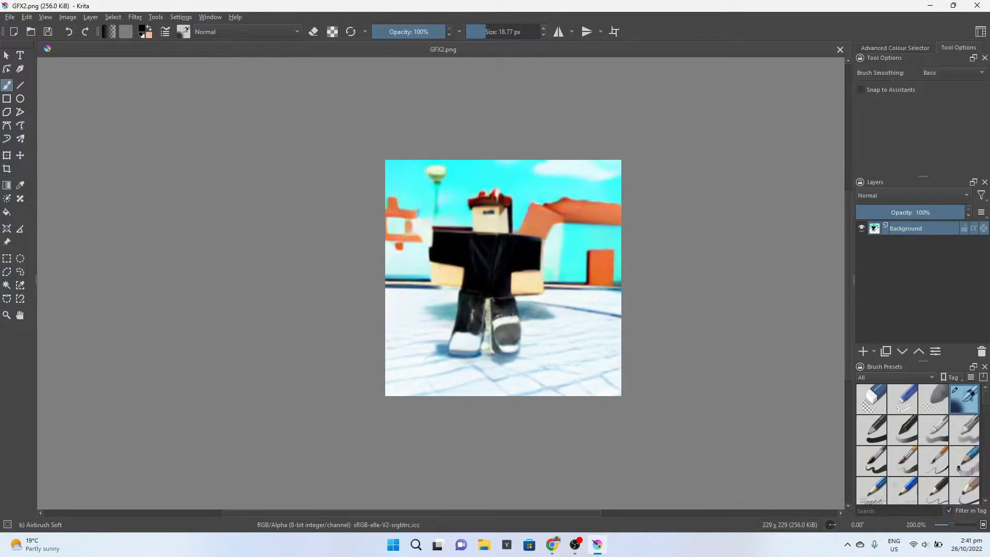
pyautogui.scroll(1, 330, 231)
pyautogui.moveTo(380, 241); pyautogui.dragTo(249, 217)
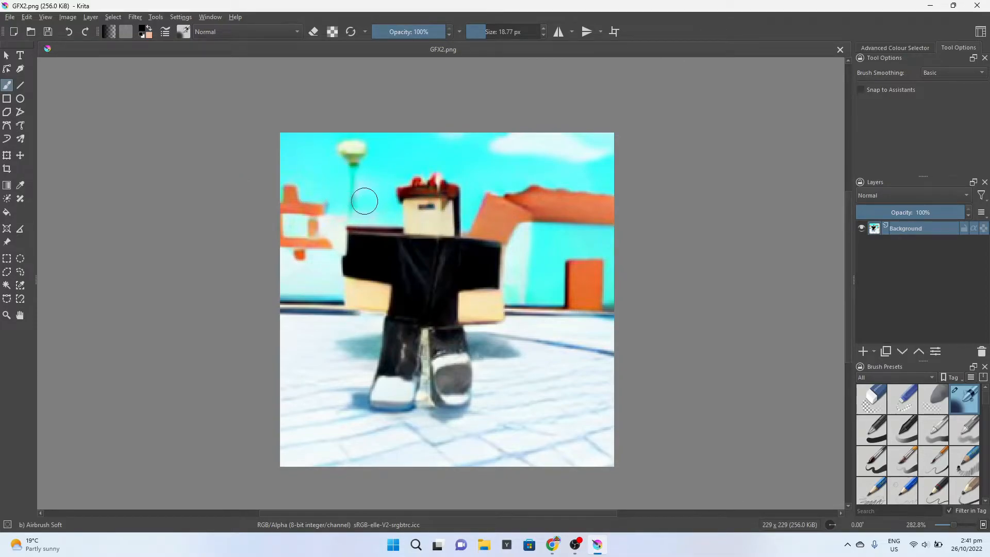
# Sharpen the buildings, ground and character with the FX preset Filter Sharpen at 60 px and 73% opacity
pyautogui.click(886, 378)
pyautogui.click(889, 430)
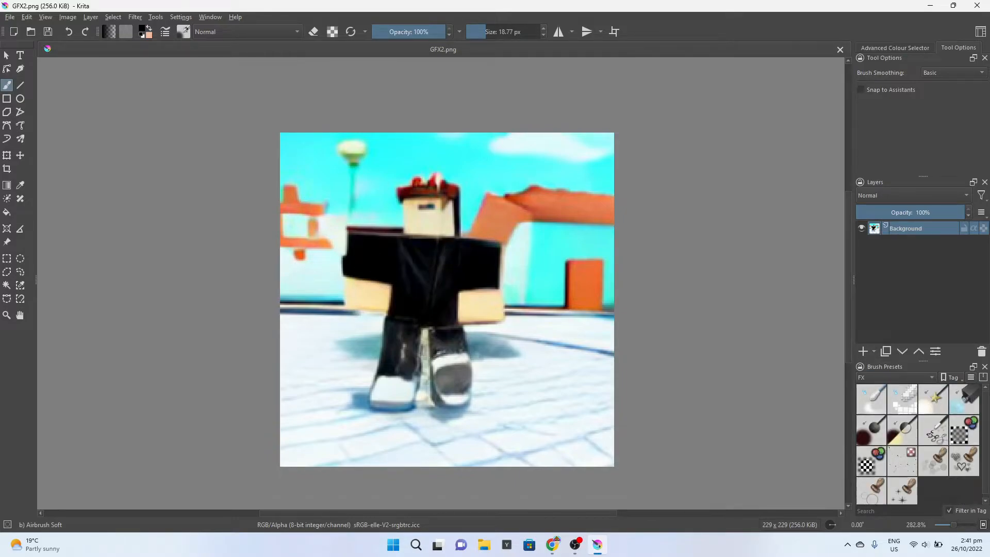
pyautogui.click(871, 462)
pyautogui.moveTo(505, 252)
pyautogui.mouseDown()
pyautogui.moveTo(377, 199)
pyautogui.moveTo(397, 243)
pyautogui.moveTo(326, 228)
pyautogui.moveTo(337, 231)
pyautogui.moveTo(333, 278)
pyautogui.moveTo(343, 264)
pyautogui.moveTo(345, 303)
pyautogui.moveTo(376, 291)
pyautogui.moveTo(351, 296)
pyautogui.mouseUp()
pyautogui.moveTo(534, 170)
pyautogui.mouseDown()
pyautogui.moveTo(516, 197)
pyautogui.moveTo(537, 209)
pyautogui.moveTo(582, 203)
pyautogui.moveTo(475, 247)
pyautogui.mouseUp()
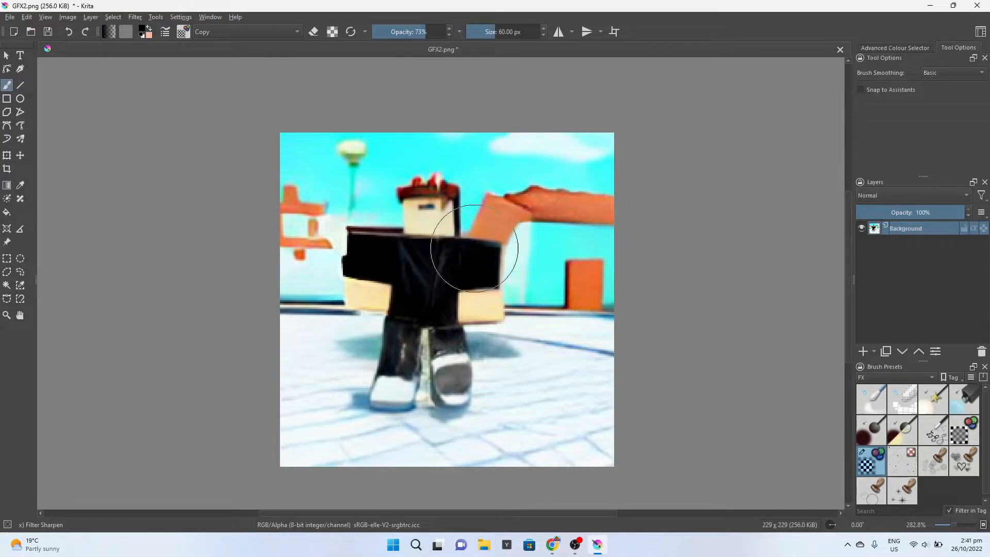
pyautogui.moveTo(299, 218); pyautogui.dragTo(307, 229)
pyautogui.moveTo(584, 371)
pyautogui.mouseDown()
pyautogui.moveTo(573, 258)
pyautogui.moveTo(555, 344)
pyautogui.mouseUp()
pyautogui.moveTo(296, 349)
pyautogui.mouseDown()
pyautogui.moveTo(401, 403)
pyautogui.moveTo(381, 391)
pyautogui.moveTo(387, 376)
pyautogui.moveTo(415, 380)
pyautogui.moveTo(390, 379)
pyautogui.moveTo(407, 390)
pyautogui.moveTo(454, 387)
pyautogui.moveTo(452, 377)
pyautogui.moveTo(477, 388)
pyautogui.moveTo(453, 365)
pyautogui.mouseUp()
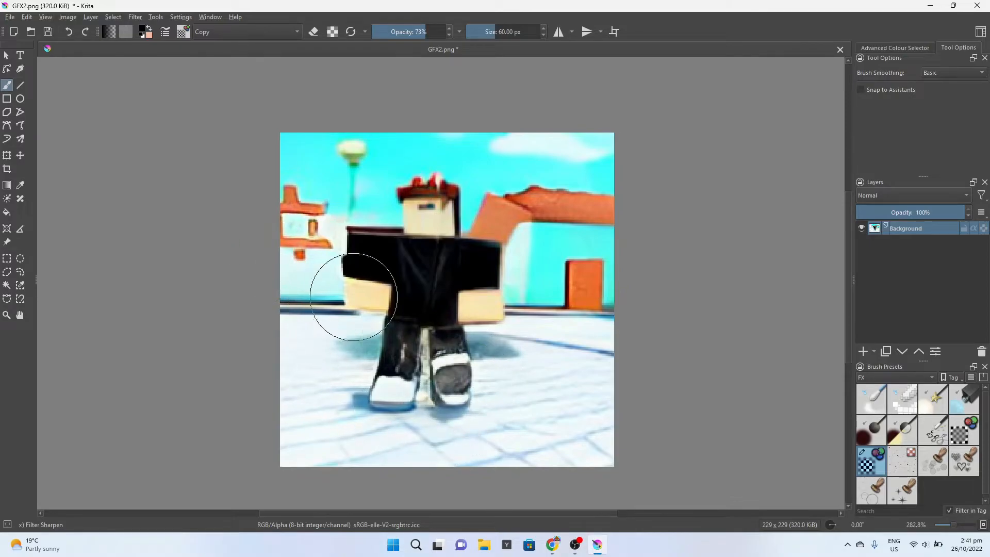
pyautogui.scroll(-1, 292, 241)
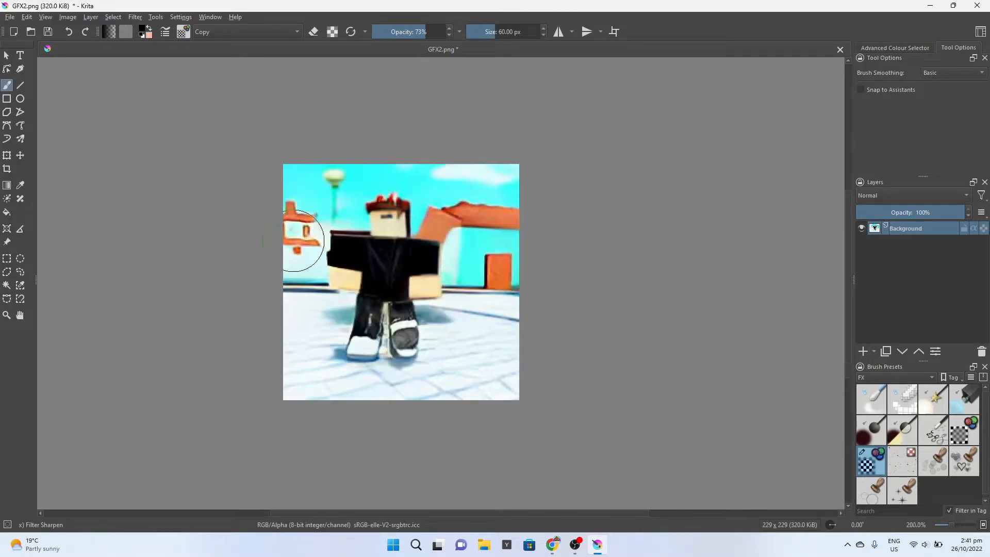
pyautogui.scroll(1, 312, 243)
pyautogui.moveTo(320, 249); pyautogui.dragTo(384, 276)
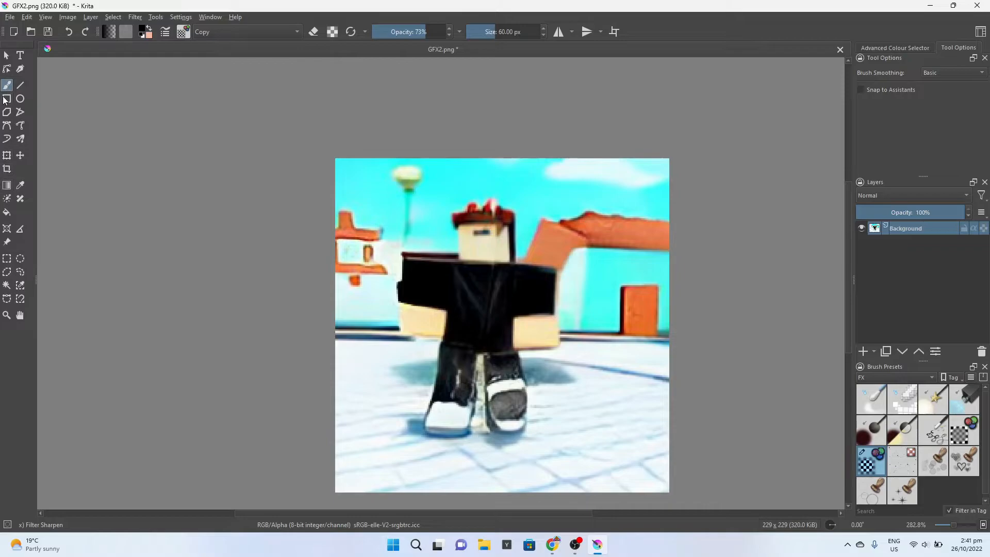
# Show all brush presets again and choose Airbrush Soft
pyautogui.click(878, 377)
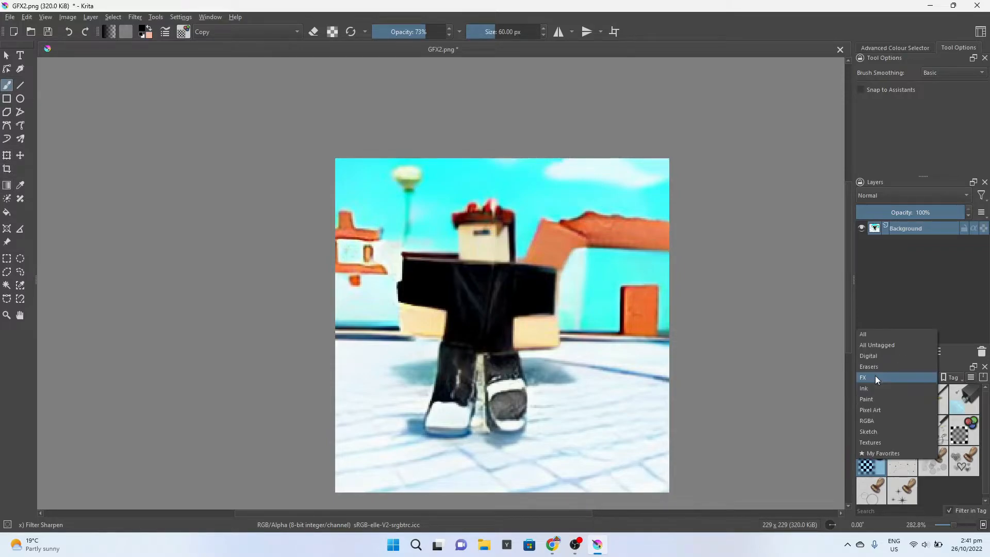
pyautogui.click(876, 335)
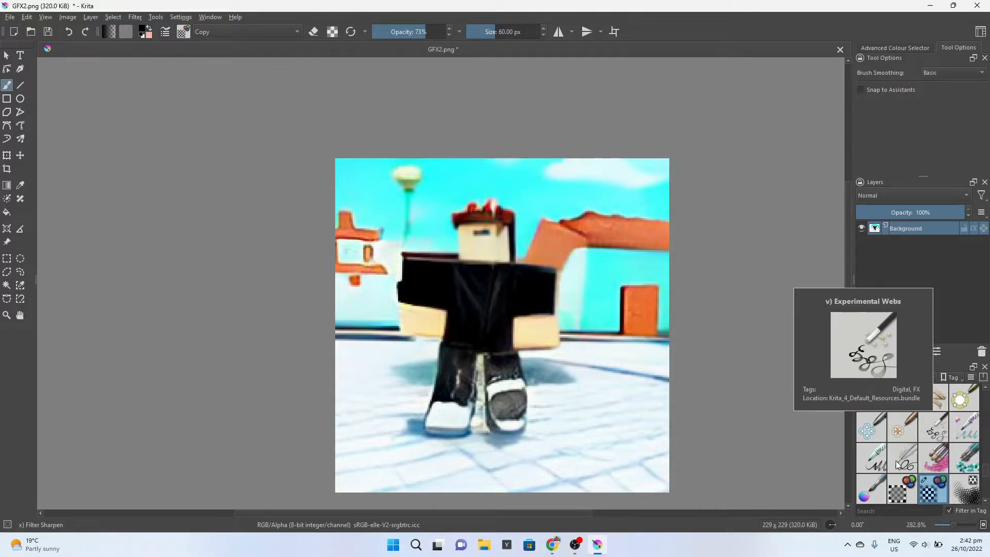
pyautogui.scroll(5, 938, 454)
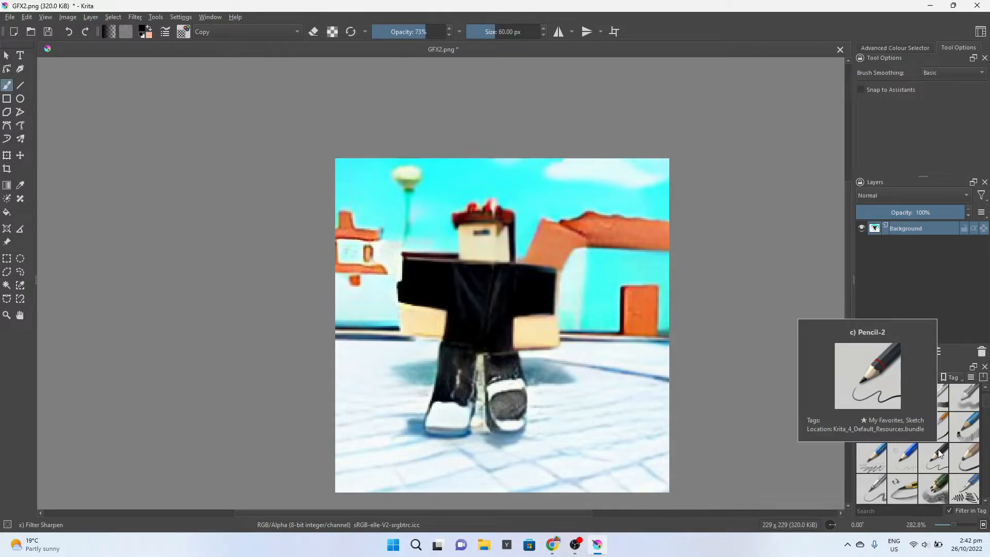
pyautogui.scroll(1, 938, 453)
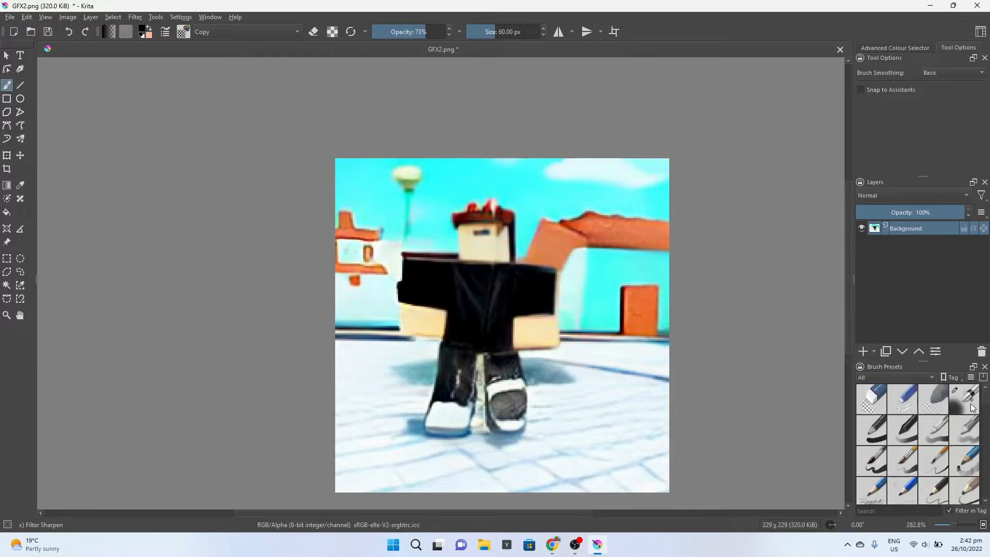
pyautogui.click(964, 398)
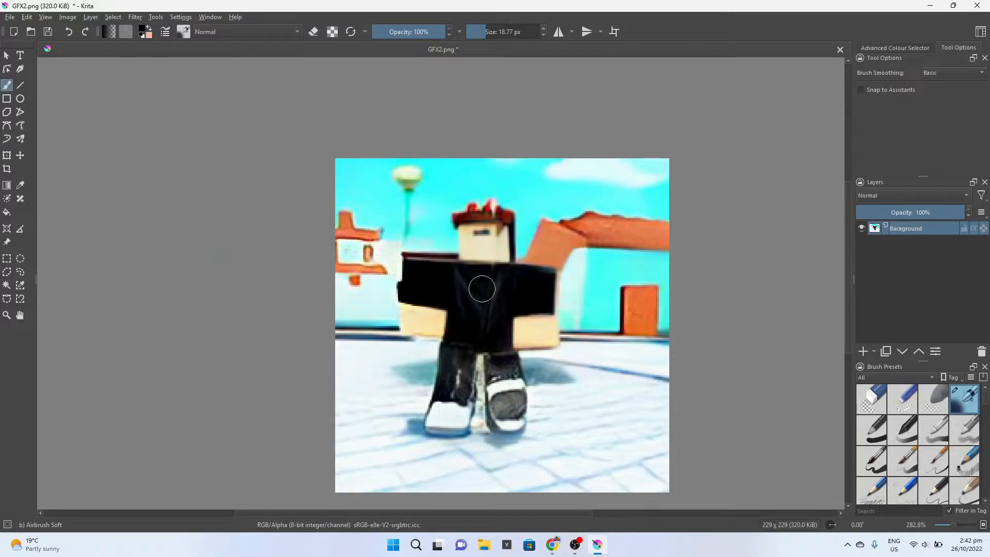
# Sample the skin colour #e6e7c2 from the character's face and paint over the eyes with a 6.74 px brush
pyautogui.click(142, 31)
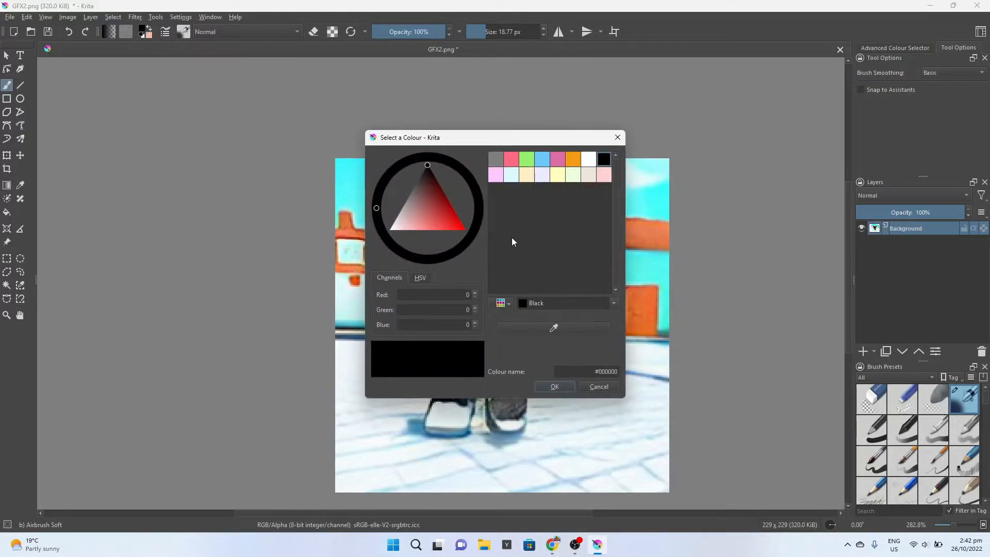
pyautogui.moveTo(542, 137); pyautogui.dragTo(768, 213)
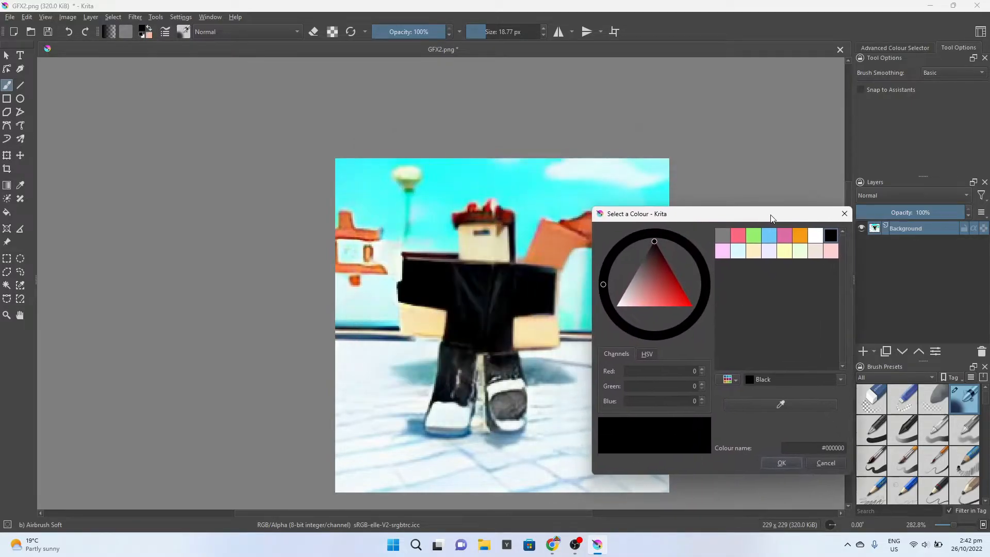
pyautogui.click(801, 407)
pyautogui.click(480, 247)
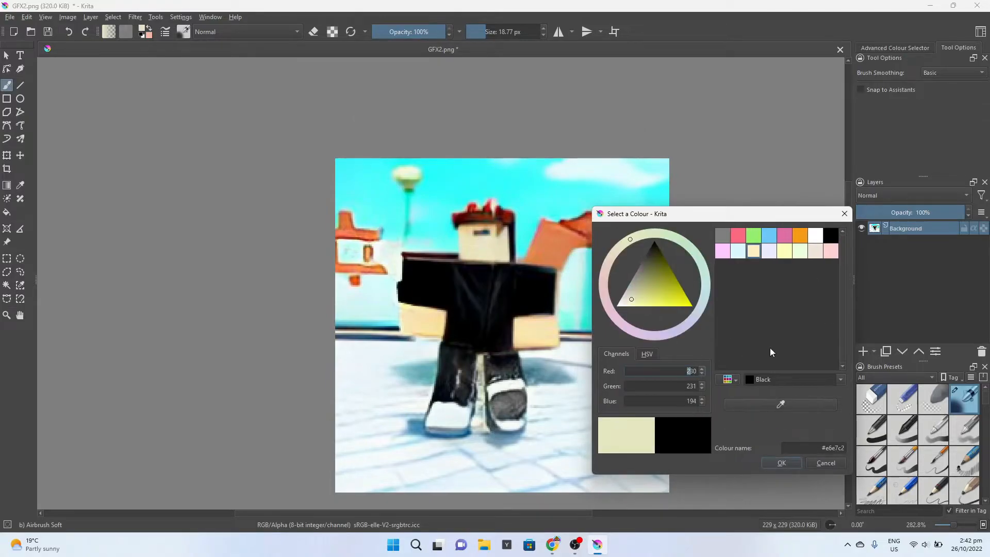
pyautogui.moveTo(702, 212); pyautogui.dragTo(543, 214)
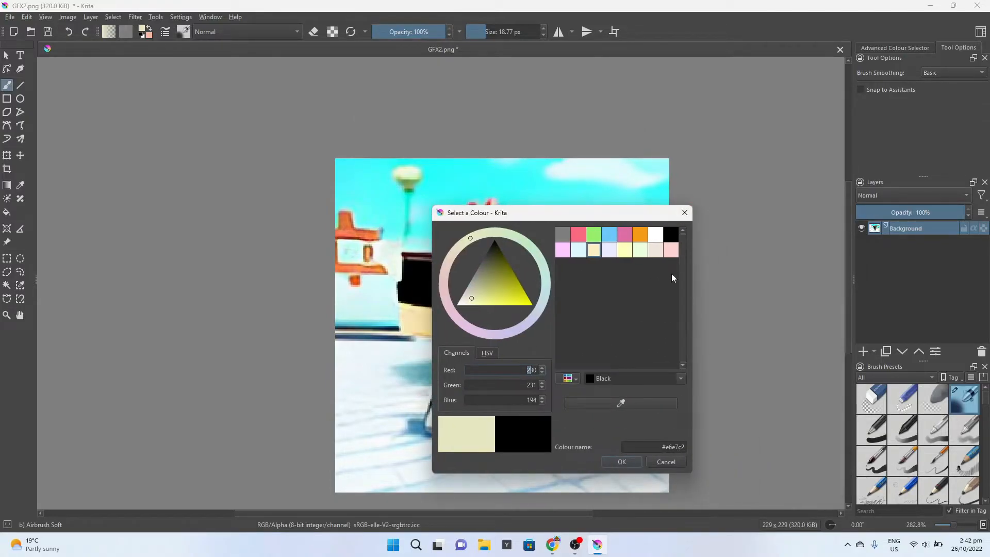
pyautogui.click(683, 213)
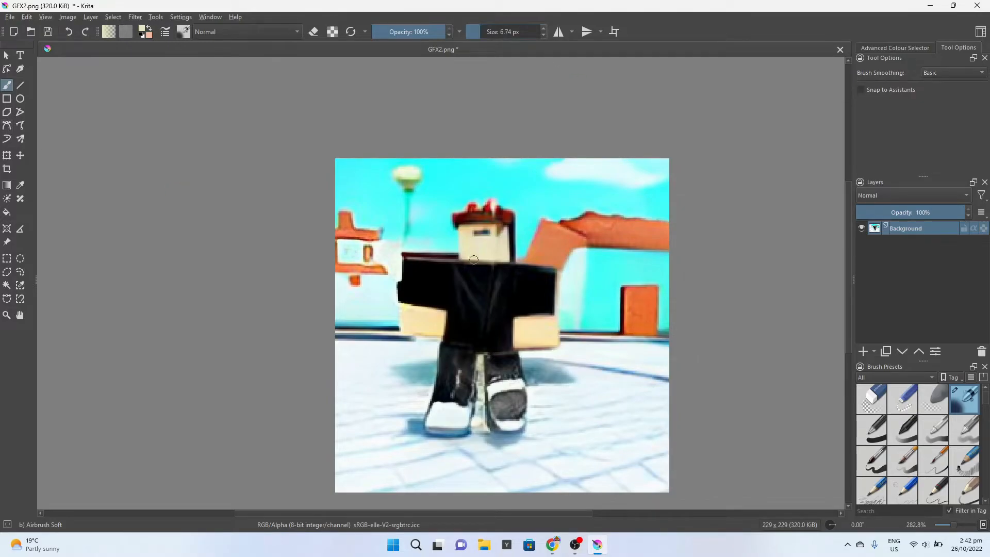
pyautogui.moveTo(470, 232)
pyautogui.mouseDown()
pyautogui.moveTo(490, 232)
pyautogui.moveTo(468, 236)
pyautogui.mouseUp()
# Choose the Charcoal pencil large brush preset and set its size to 7.52 px
pyautogui.scroll(-3, 926, 456)
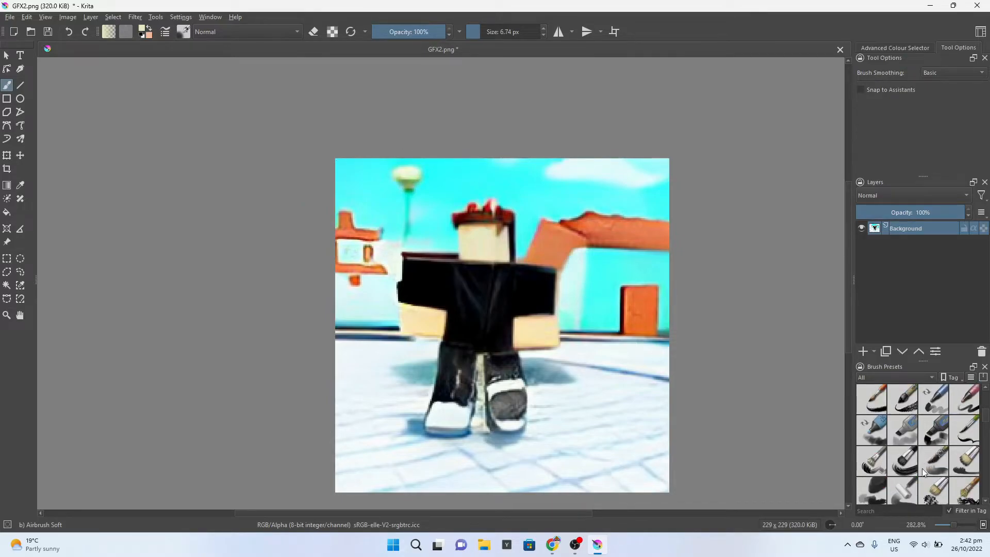
pyautogui.click(869, 433)
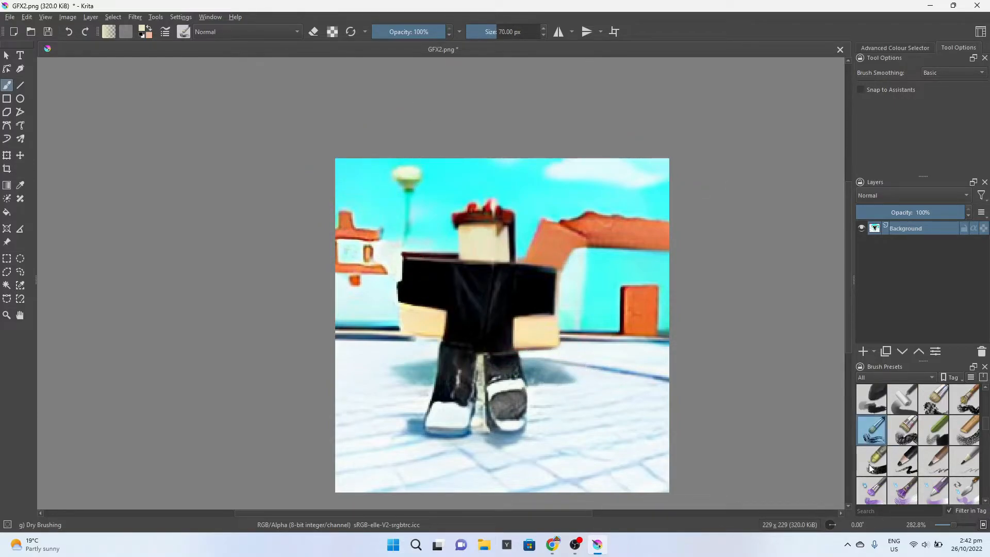
pyautogui.click(903, 462)
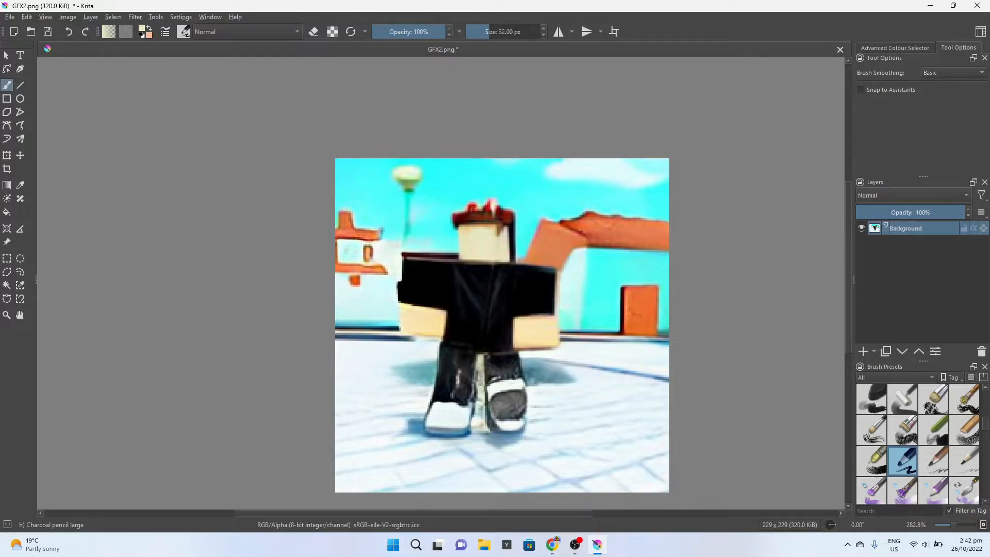
pyautogui.moveTo(486, 31); pyautogui.dragTo(470, 32)
pyautogui.moveTo(471, 31); pyautogui.dragTo(480, 32)
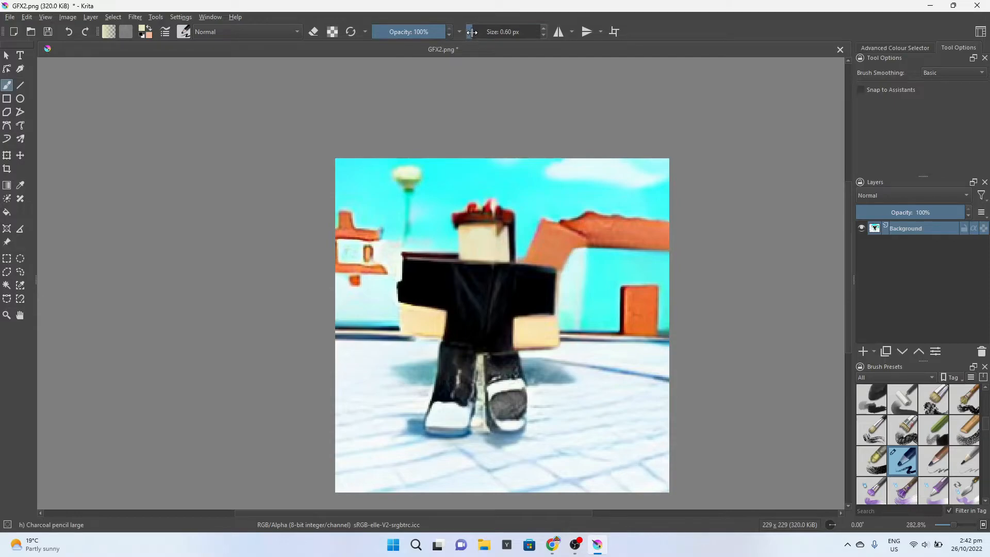
# Set the colour to black #000000 and the brush size to 1.41 px, and draw two vertical eyes and a straight mouth on the face
pyautogui.click(144, 33)
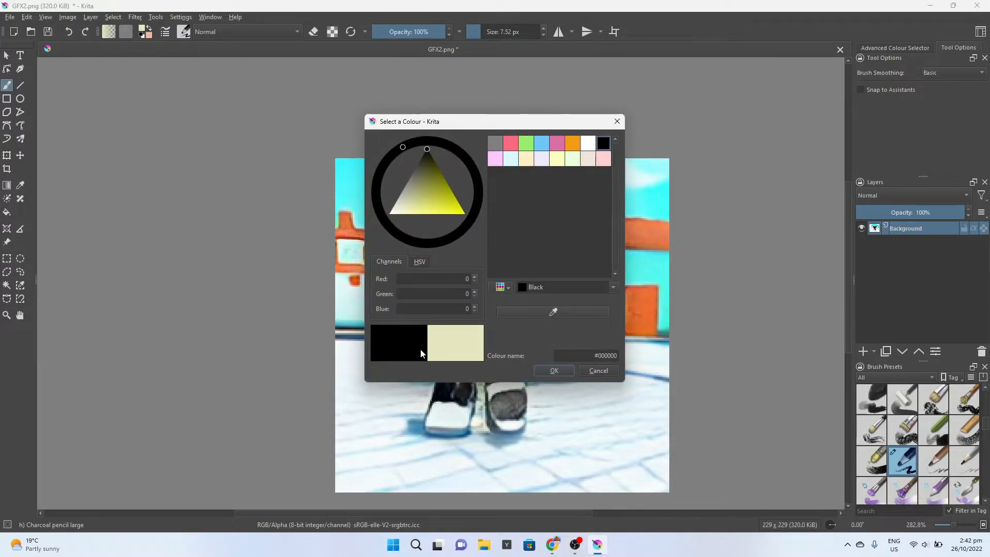
pyautogui.click(553, 370)
pyautogui.moveTo(481, 31); pyautogui.dragTo(475, 32)
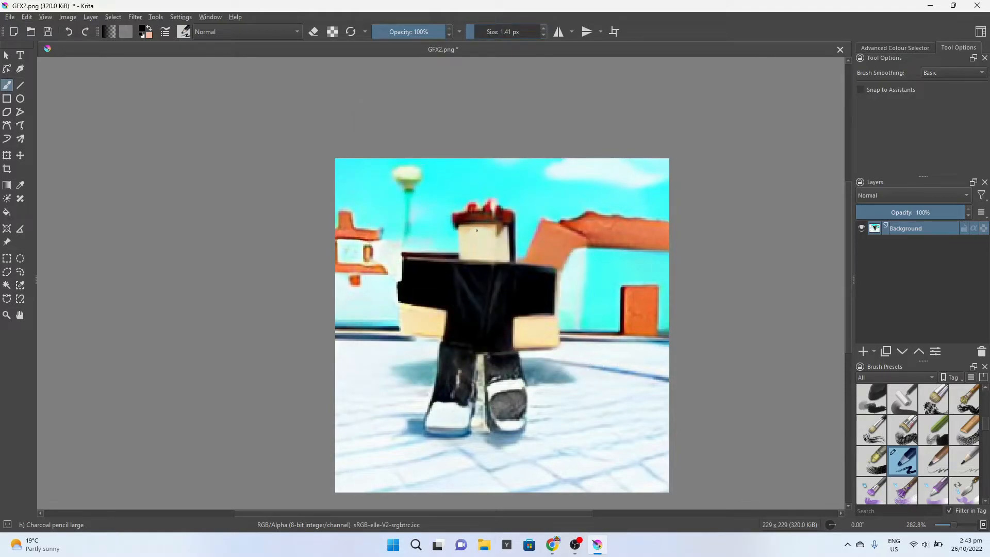
pyautogui.moveTo(473, 230); pyautogui.dragTo(473, 241)
# Outline the character's leg with the plain white shoe using the Freehand Selection tool and copy it
pyautogui.click(19, 272)
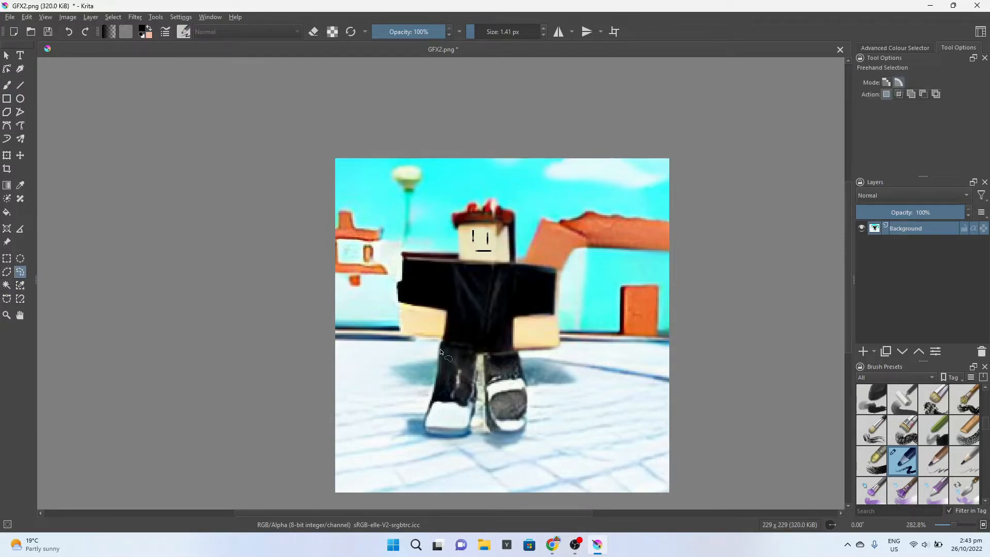
pyautogui.moveTo(441, 352)
pyautogui.mouseDown()
pyautogui.moveTo(425, 421)
pyautogui.moveTo(443, 434)
pyautogui.moveTo(474, 397)
pyautogui.moveTo(477, 373)
pyautogui.moveTo(463, 354)
pyautogui.moveTo(437, 351)
pyautogui.mouseUp()
pyautogui.rightClick(447, 394)
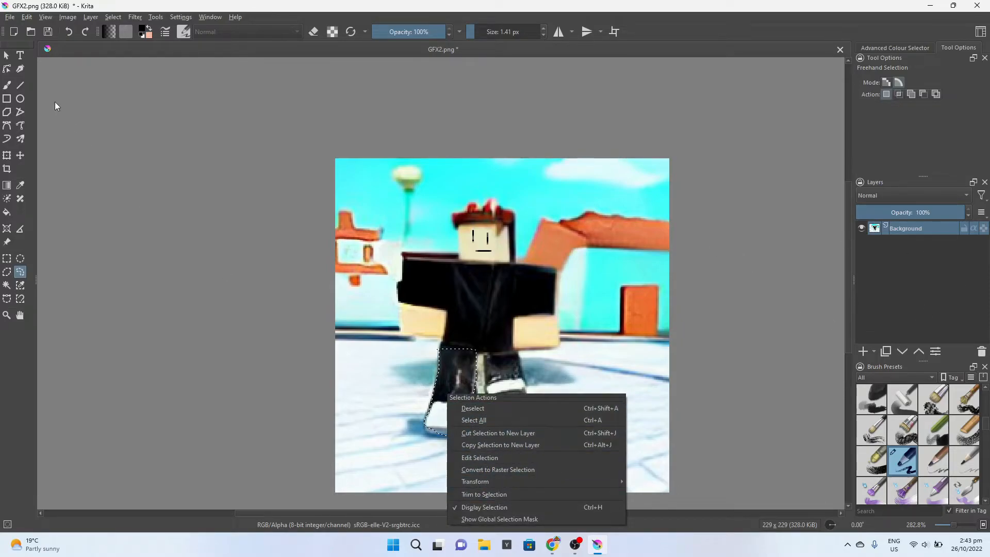
pyautogui.click(6, 56)
pyautogui.rightClick(466, 364)
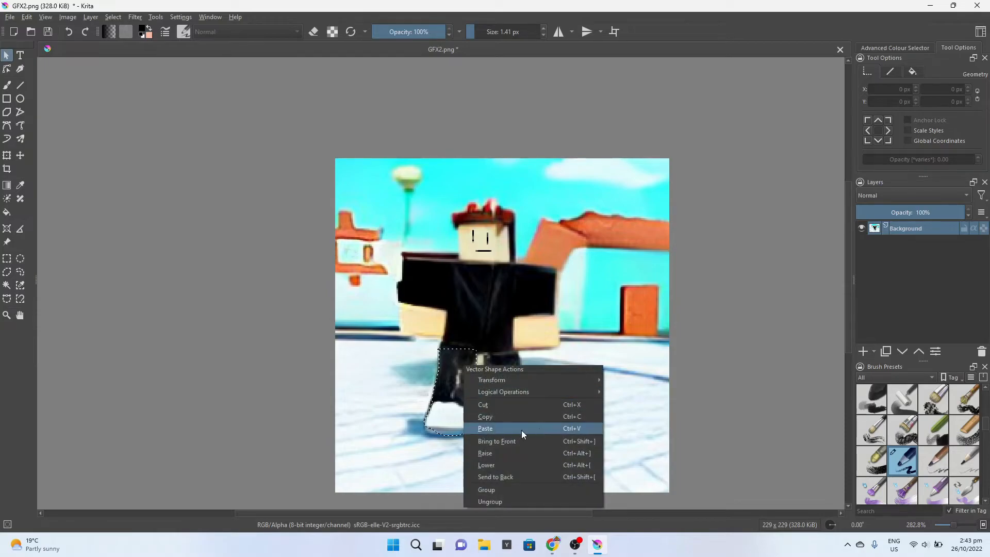
pyautogui.click(500, 416)
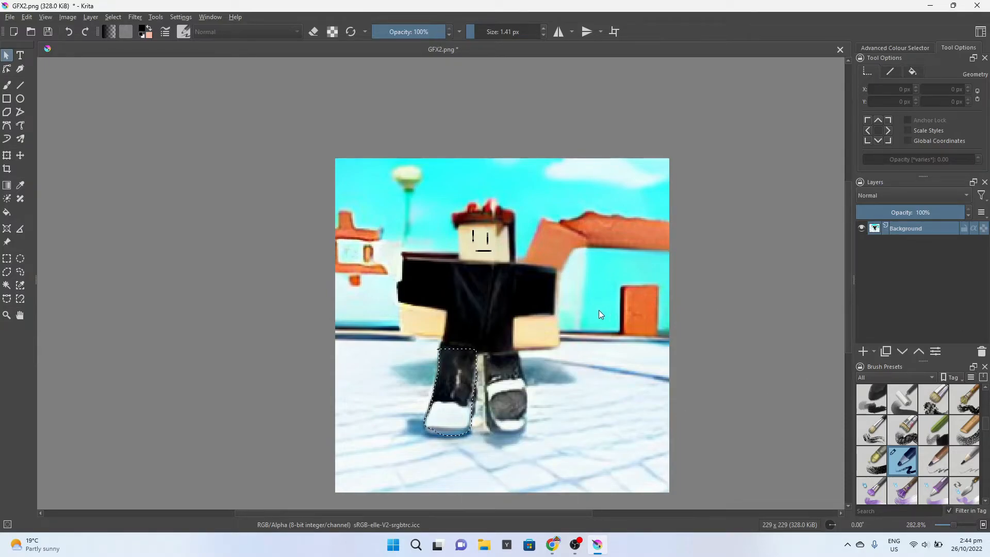
# Paste the copied leg onto its own layer and delete the empty Paint Layer 1
pyautogui.click(863, 351)
pyautogui.hotkey('ctrl', 'v')
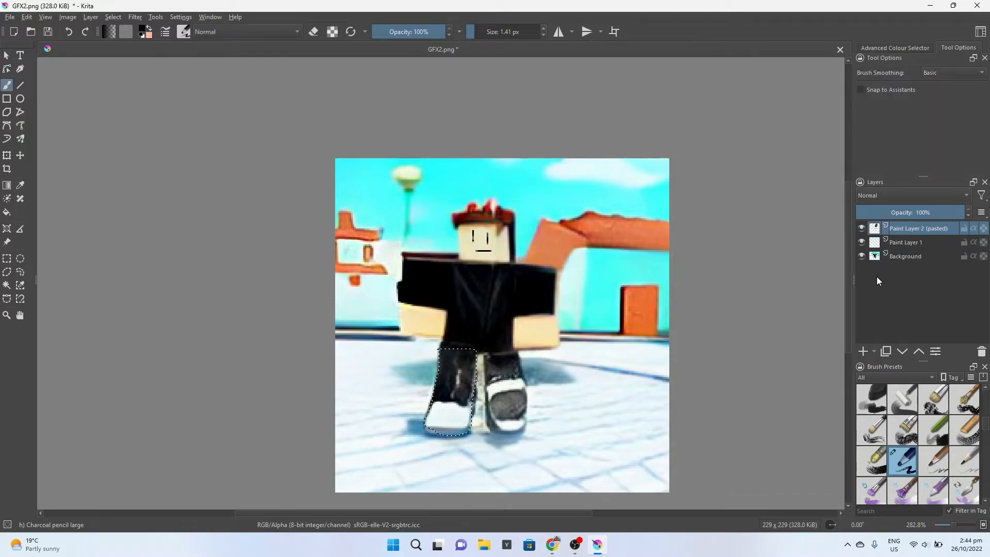
pyautogui.click(897, 242)
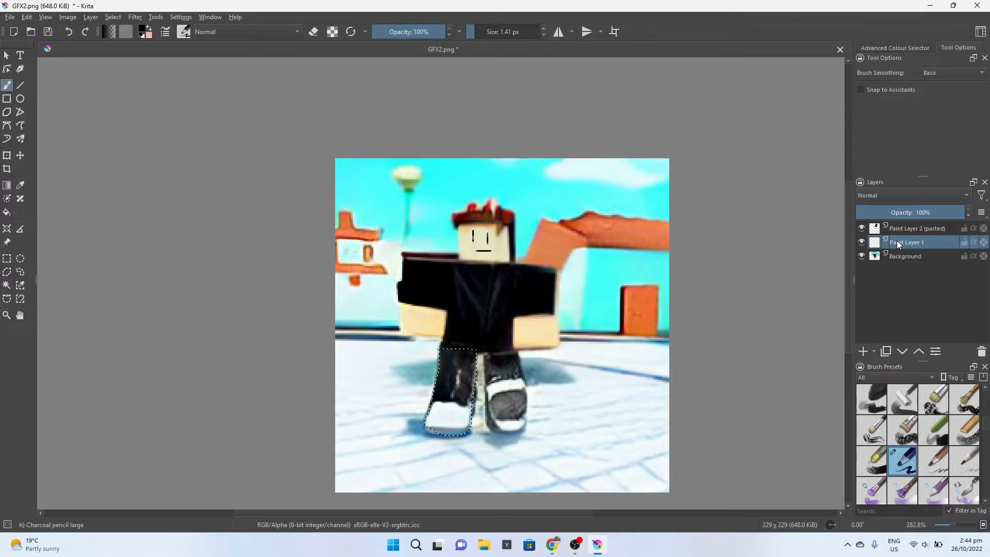
pyautogui.click(982, 351)
pyautogui.click(920, 230)
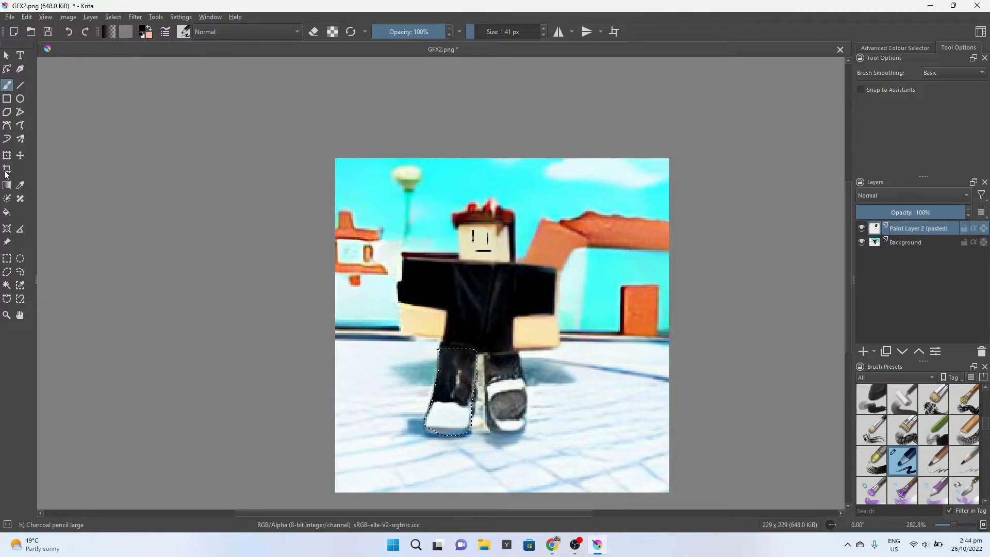
# Move the pasted leg over the character's other leg, close beside the original one
pyautogui.click(20, 156)
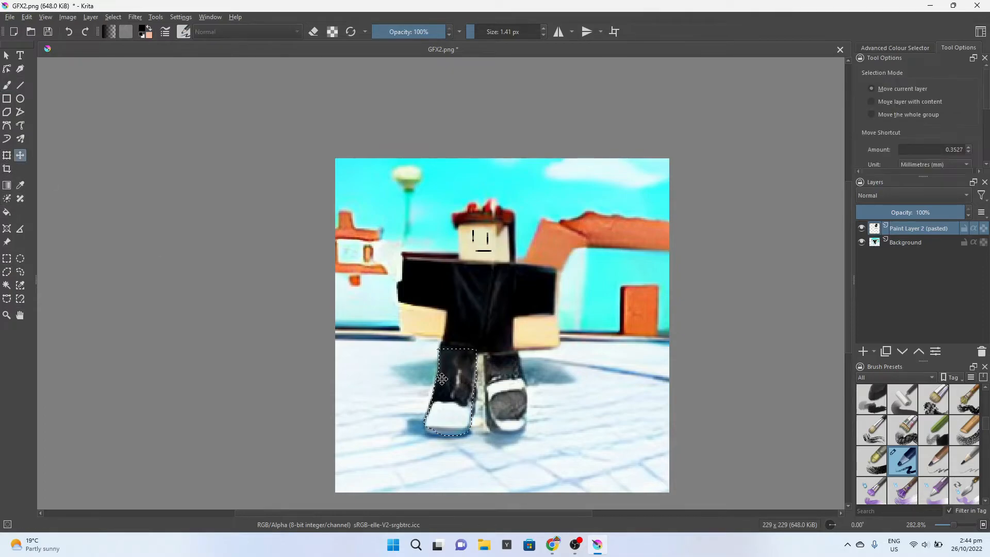
pyautogui.moveTo(456, 382); pyautogui.dragTo(514, 386)
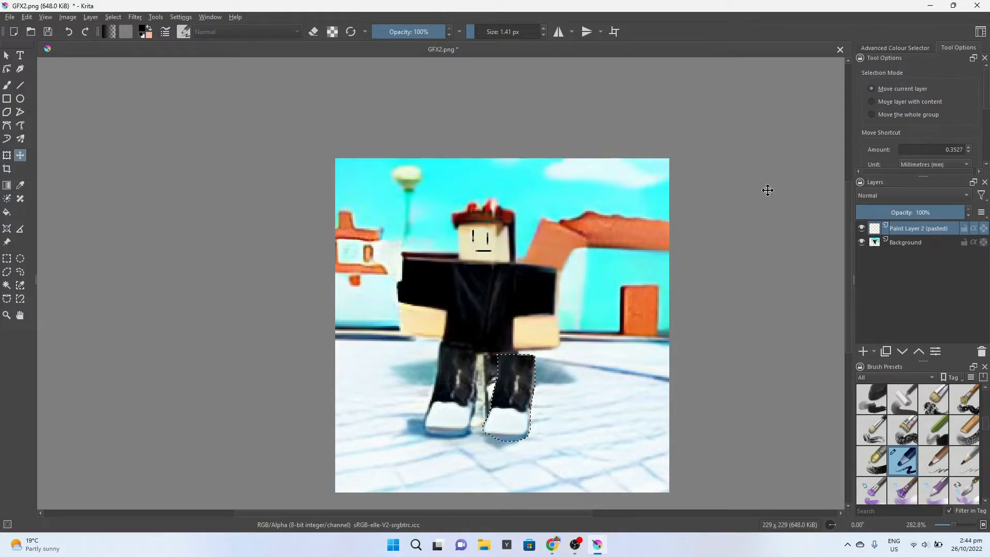
pyautogui.moveTo(509, 394); pyautogui.dragTo(503, 394)
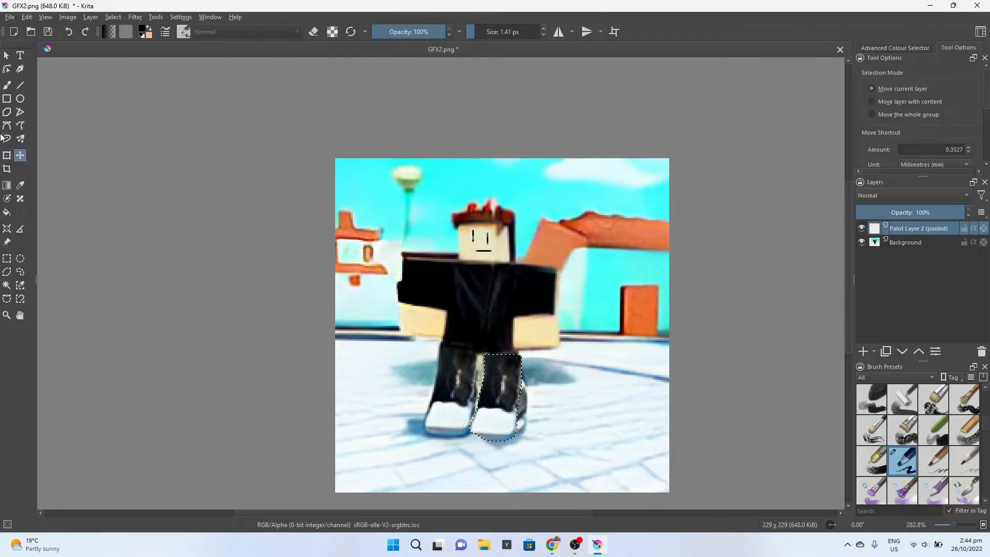
# Transform the pasted leg by raising it to the torso, tilting it slightly, stretching it taller and shifting it over the old shoe
pyautogui.click(7, 155)
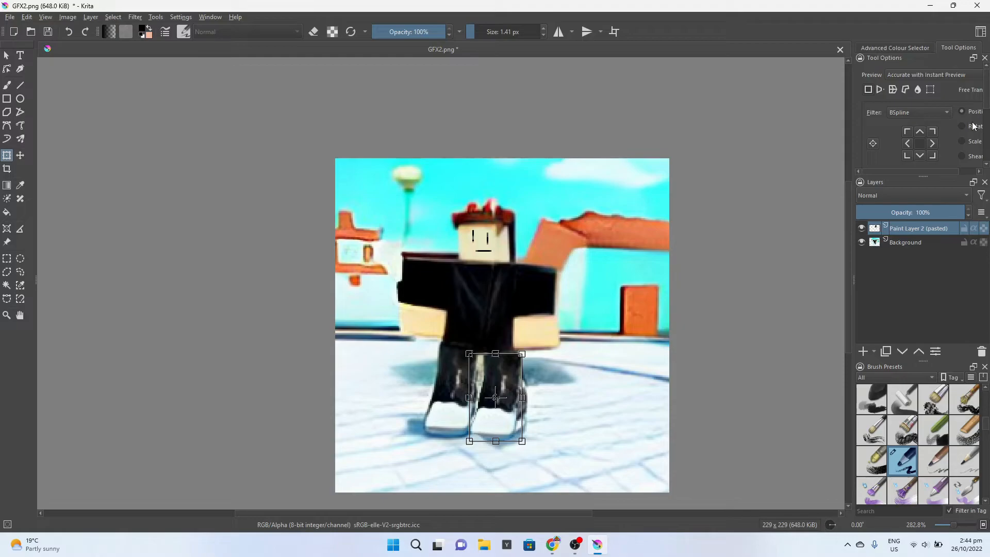
pyautogui.press('Return')
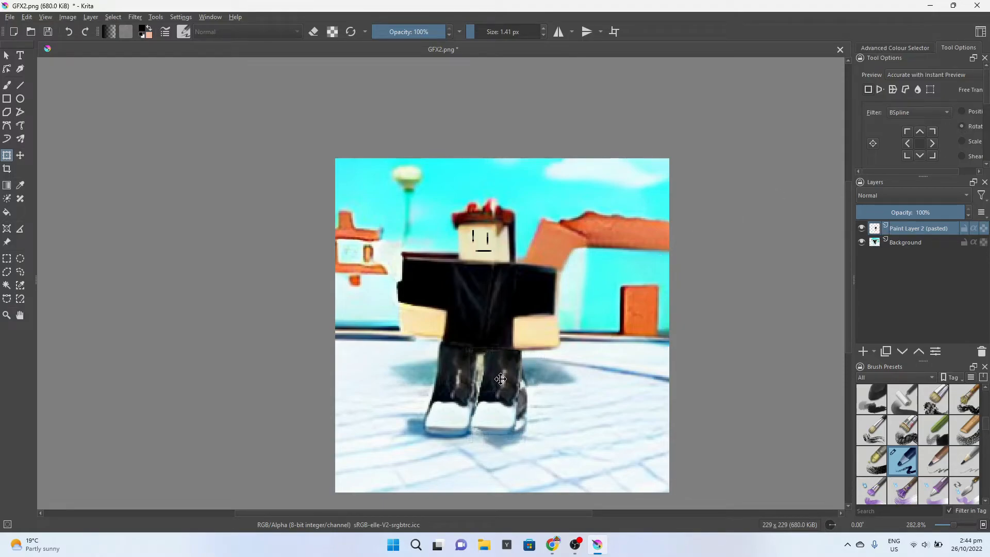
pyautogui.moveTo(533, 390)
pyautogui.mouseDown()
pyautogui.moveTo(525, 387)
pyautogui.moveTo(533, 393)
pyautogui.mouseUp()
pyautogui.click(533, 393)
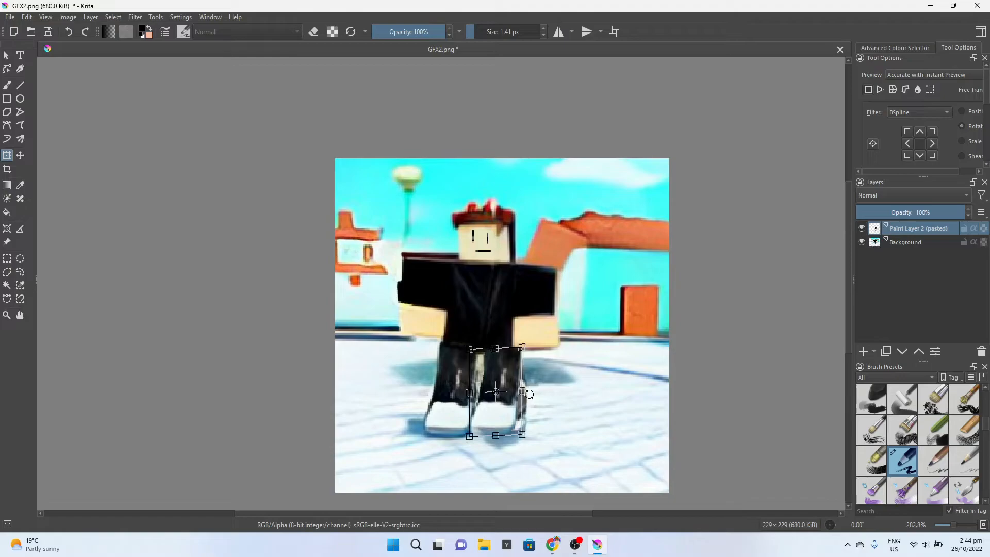
pyautogui.moveTo(497, 435); pyautogui.dragTo(497, 444)
pyautogui.moveTo(497, 387); pyautogui.dragTo(503, 387)
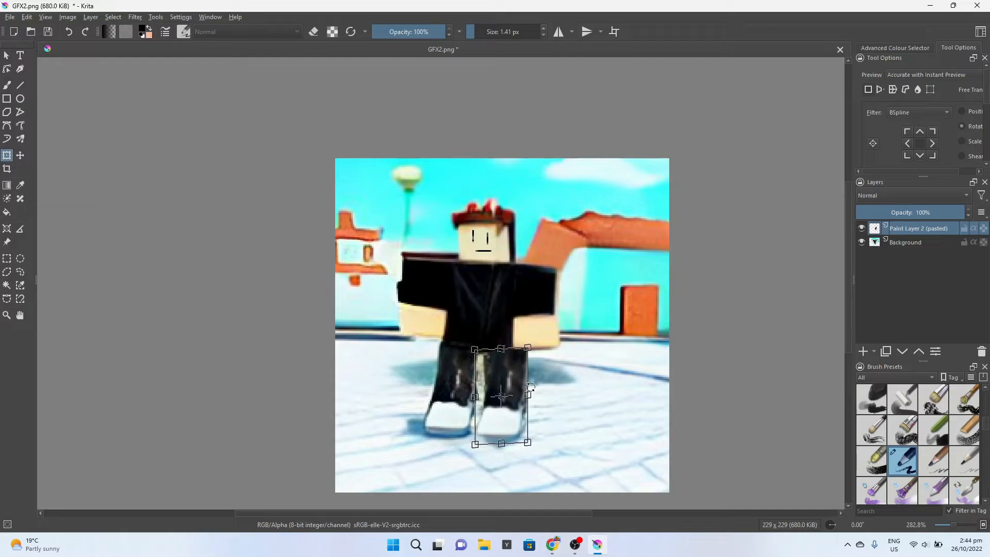
pyautogui.moveTo(499, 348); pyautogui.dragTo(498, 346)
# Set the transform filter to Mitchell, rotate the pasted leg counter-clockwise to cover the old leg, and apply the transform
pyautogui.click(961, 126)
pyautogui.click(907, 112)
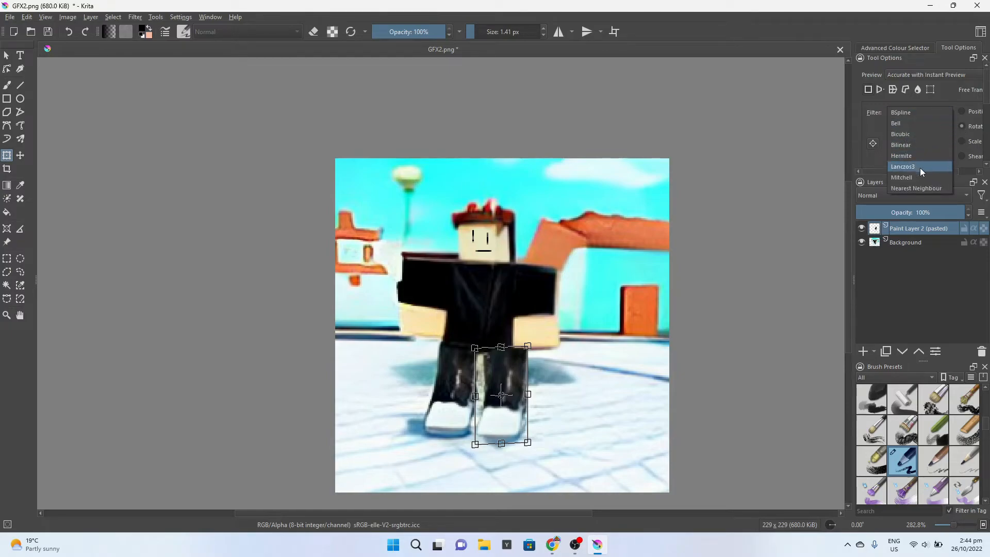
pyautogui.click(907, 177)
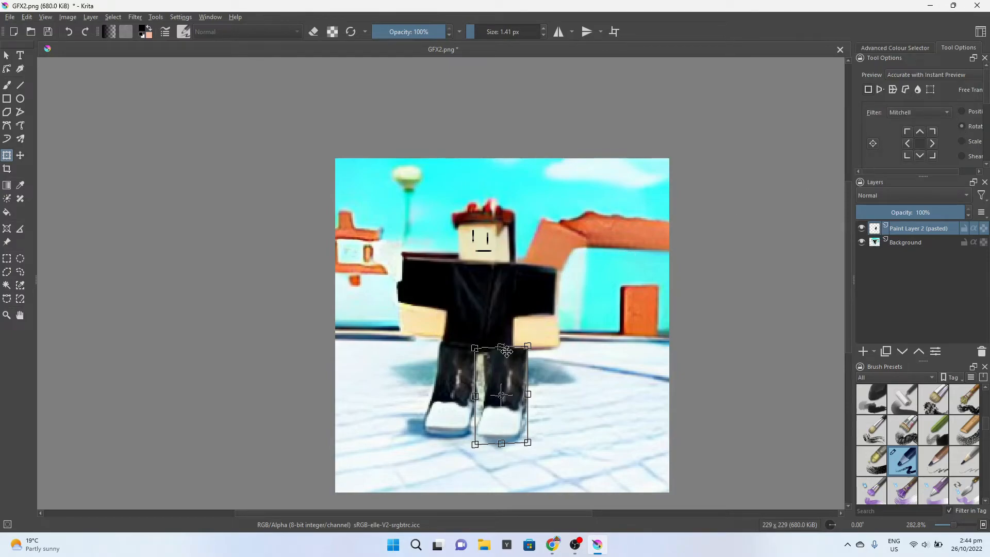
pyautogui.moveTo(501, 342); pyautogui.dragTo(492, 343)
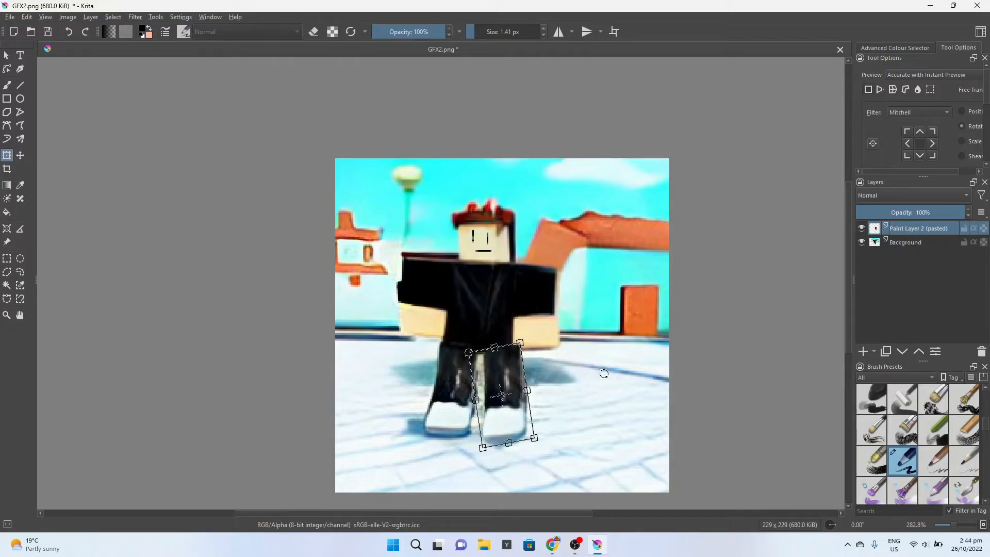
pyautogui.click(6, 60)
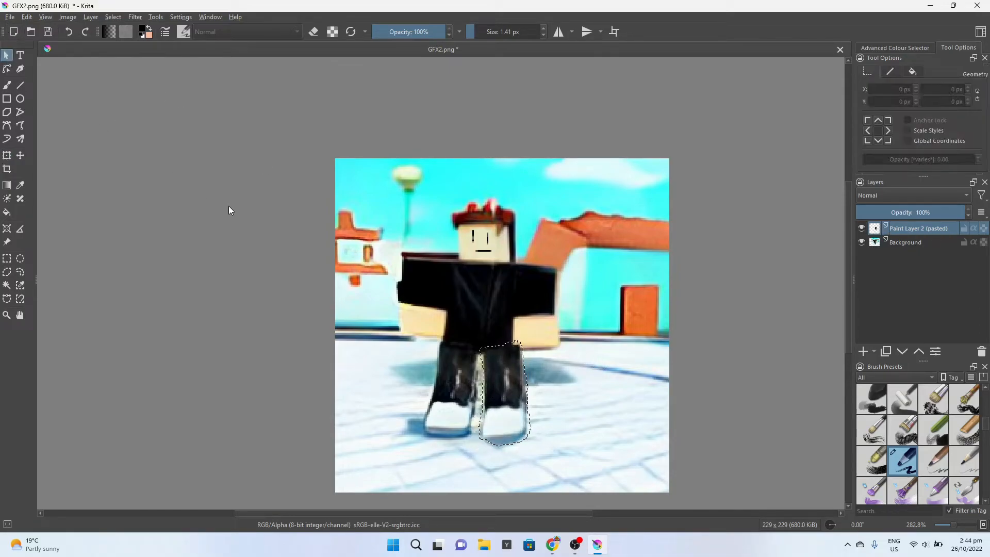
# Make the Background layer active and clear the selection around the pasted leg
pyautogui.click(906, 243)
pyautogui.click(7, 258)
pyautogui.moveTo(80, 283); pyautogui.dragTo(117, 285)
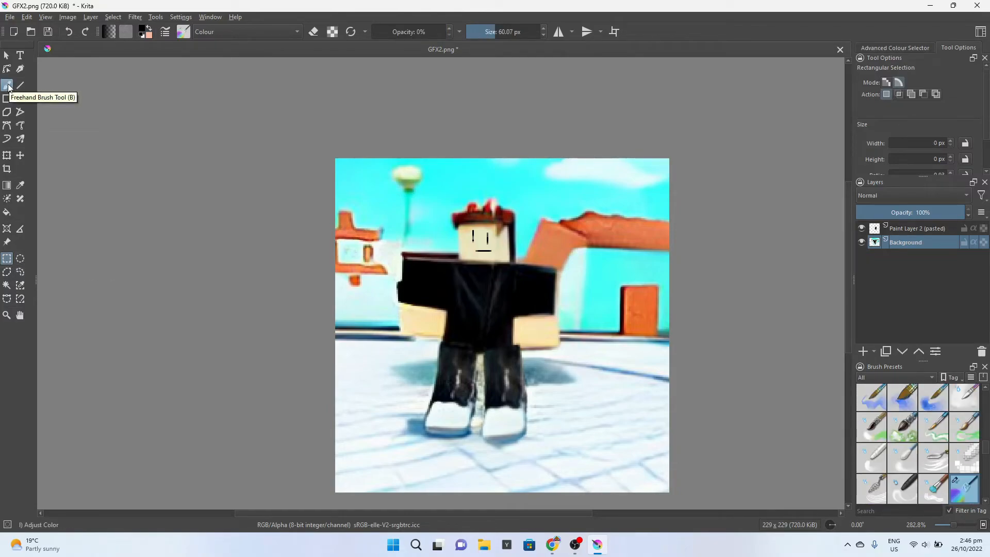
# Switch to the Freehand Brush with the Adjust Color preset and set the colour to bright blue #00cbff
pyautogui.click(8, 85)
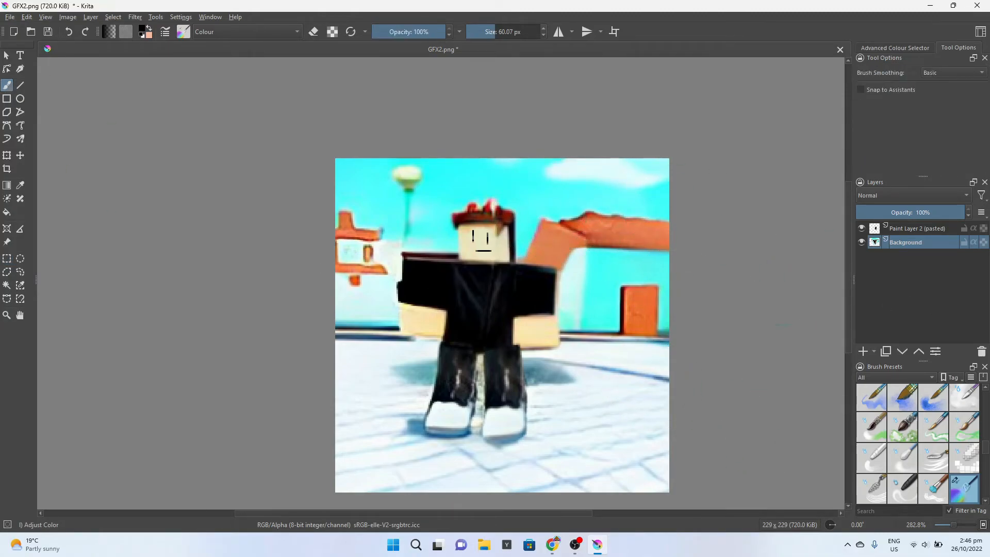
pyautogui.scroll(-4, 949, 445)
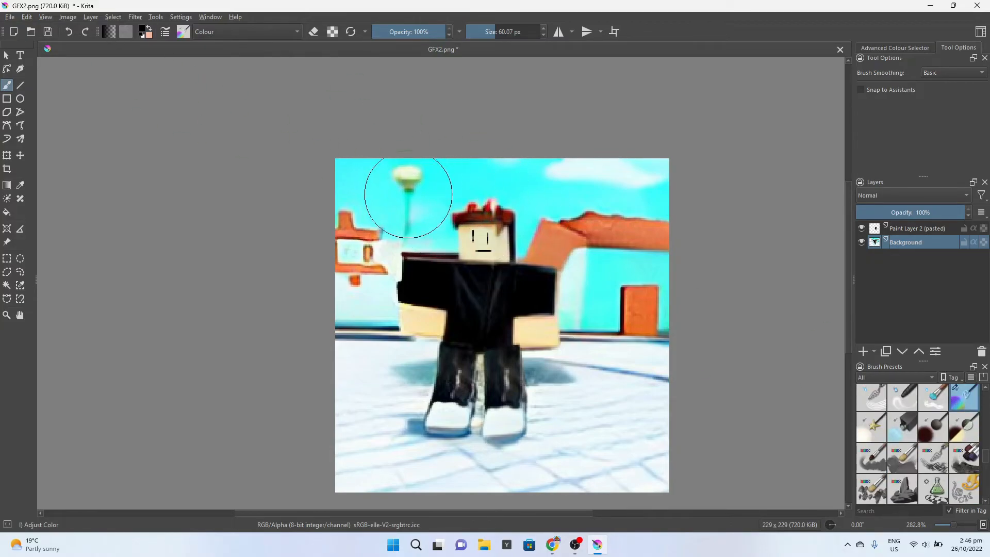
pyautogui.click(145, 32)
pyautogui.moveTo(421, 210); pyautogui.dragTo(494, 231)
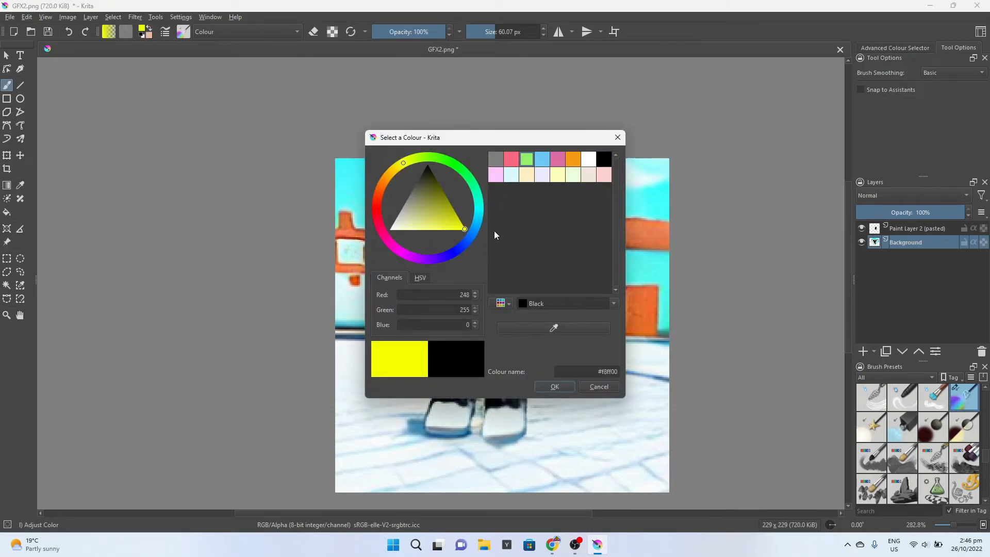
pyautogui.click(478, 218)
pyautogui.click(565, 382)
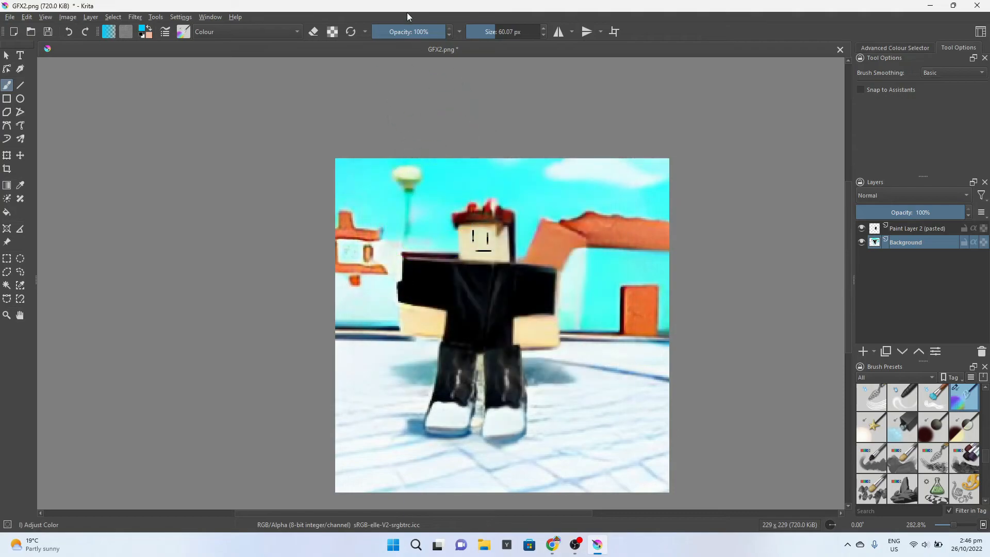
# Tint the outer edges of the character's arm, head and leg blue with a 9.24 px brush at 58% and 64% opacity
pyautogui.moveTo(440, 30); pyautogui.dragTo(442, 45)
pyautogui.moveTo(520, 34); pyautogui.dragTo(481, 33)
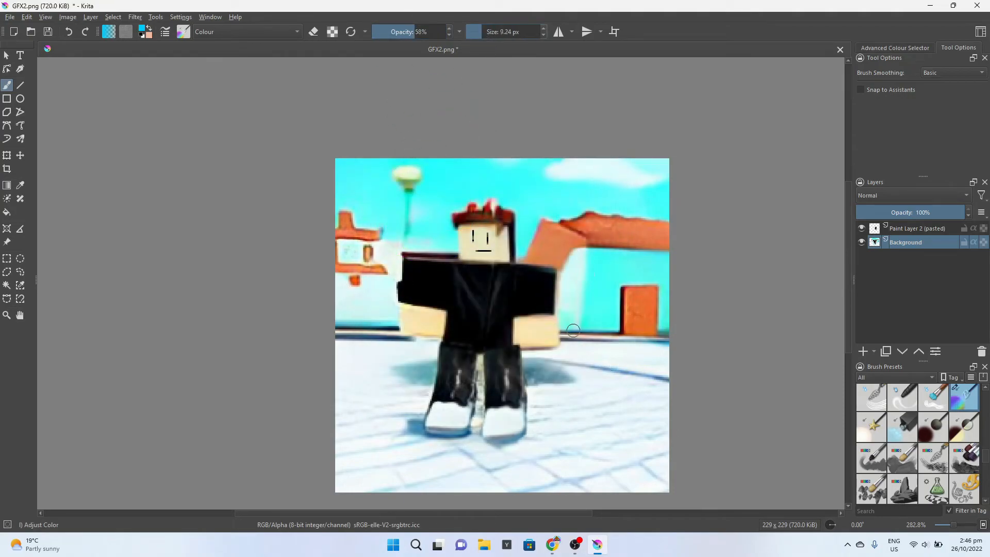
pyautogui.moveTo(402, 268)
pyautogui.mouseDown()
pyautogui.moveTo(402, 257)
pyautogui.moveTo(403, 268)
pyautogui.mouseUp()
pyautogui.moveTo(459, 214); pyautogui.dragTo(460, 242)
pyautogui.moveTo(442, 339); pyautogui.dragTo(431, 400)
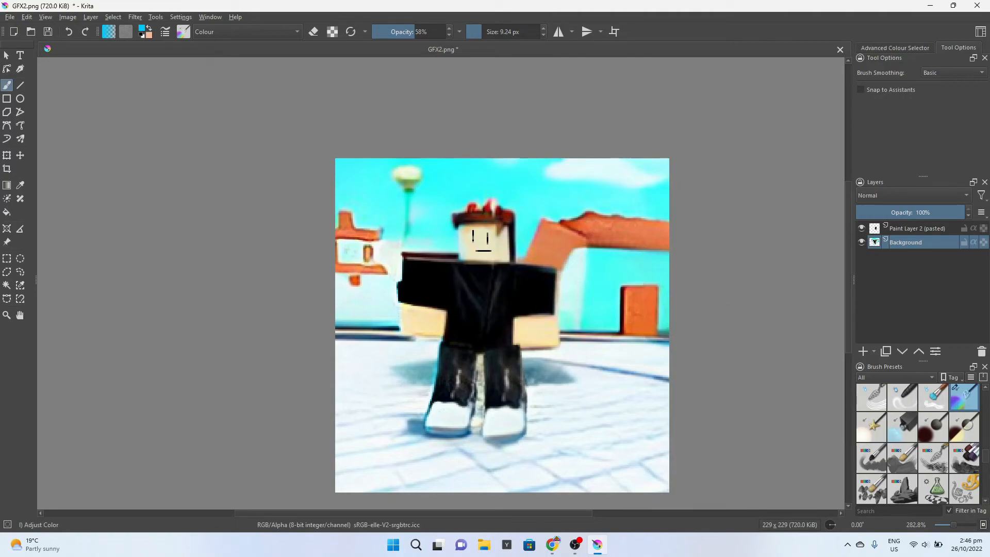
pyautogui.moveTo(408, 25); pyautogui.dragTo(419, 32)
pyautogui.moveTo(407, 253); pyautogui.dragTo(402, 330)
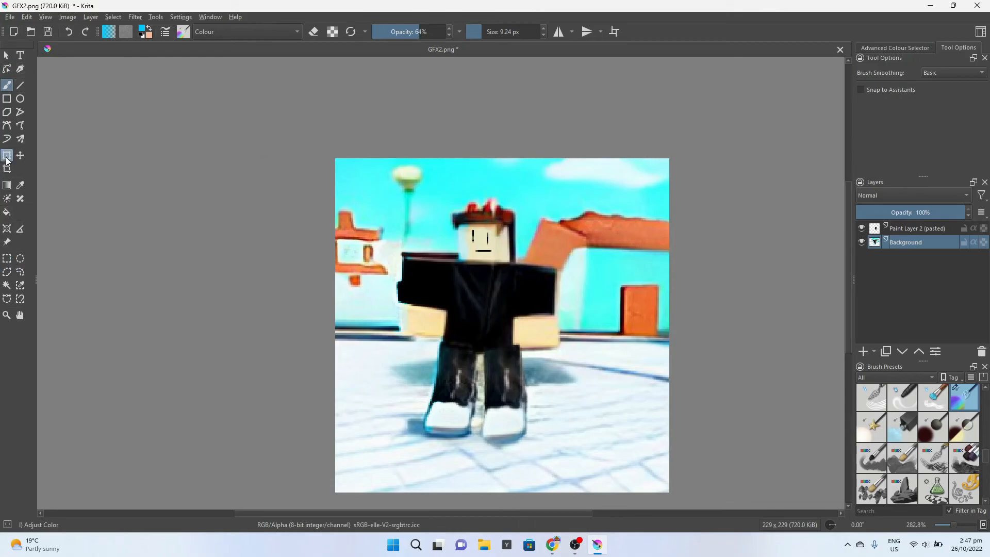
# Choose Airbrush Soft, sample black from the shirt sleeve and paint over the light streak along the shoulder with a 6.74 px brush
pyautogui.scroll(5, 986, 454)
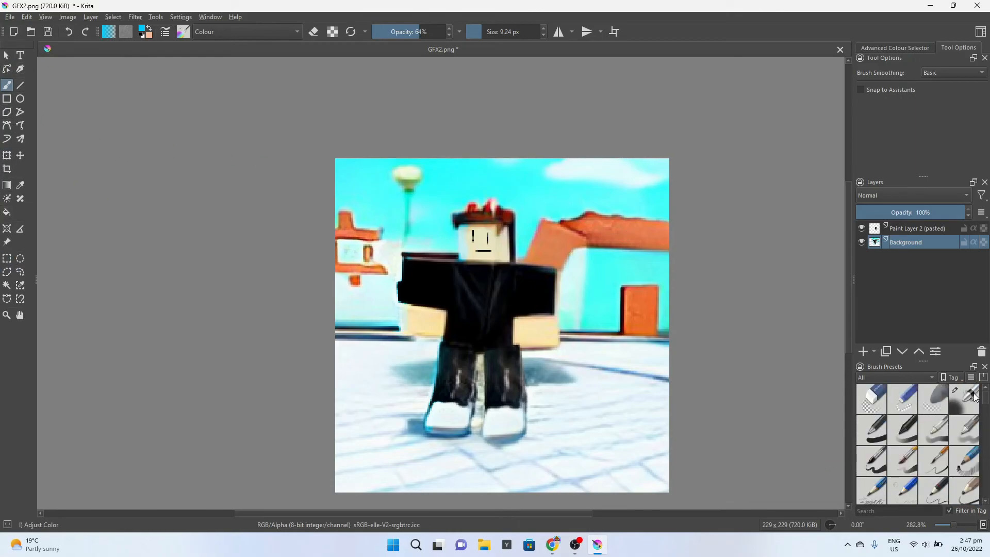
pyautogui.click(964, 398)
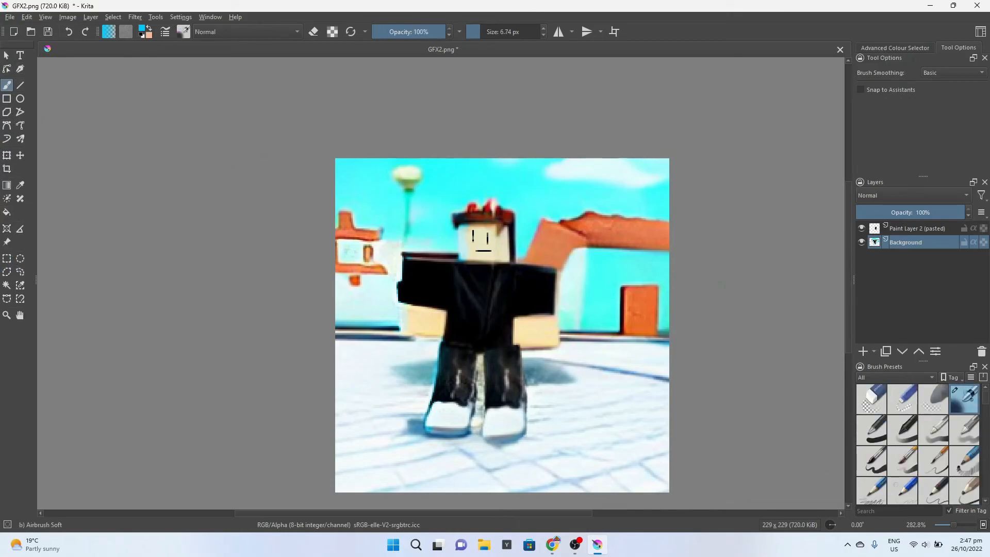
pyautogui.click(143, 31)
pyautogui.moveTo(470, 133); pyautogui.dragTo(716, 216)
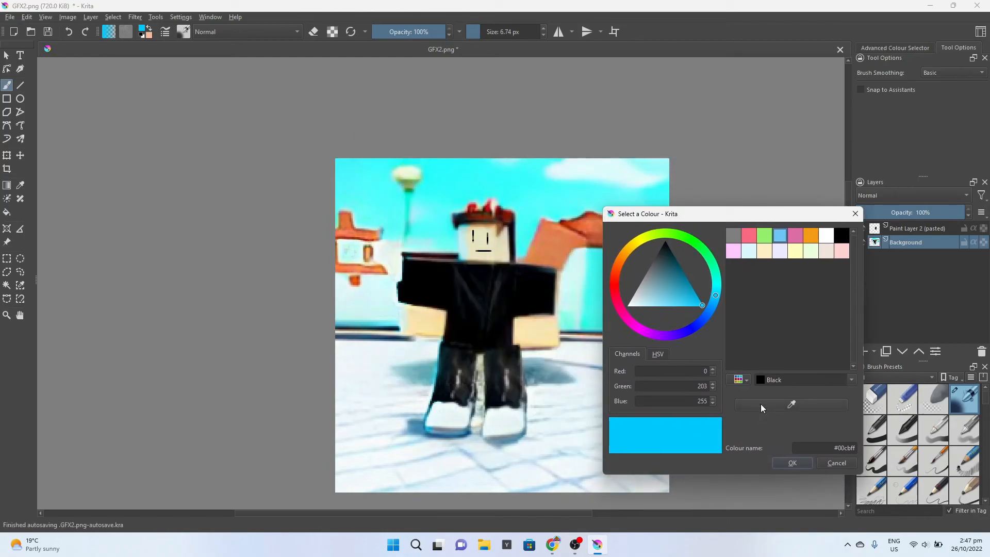
pyautogui.click(792, 404)
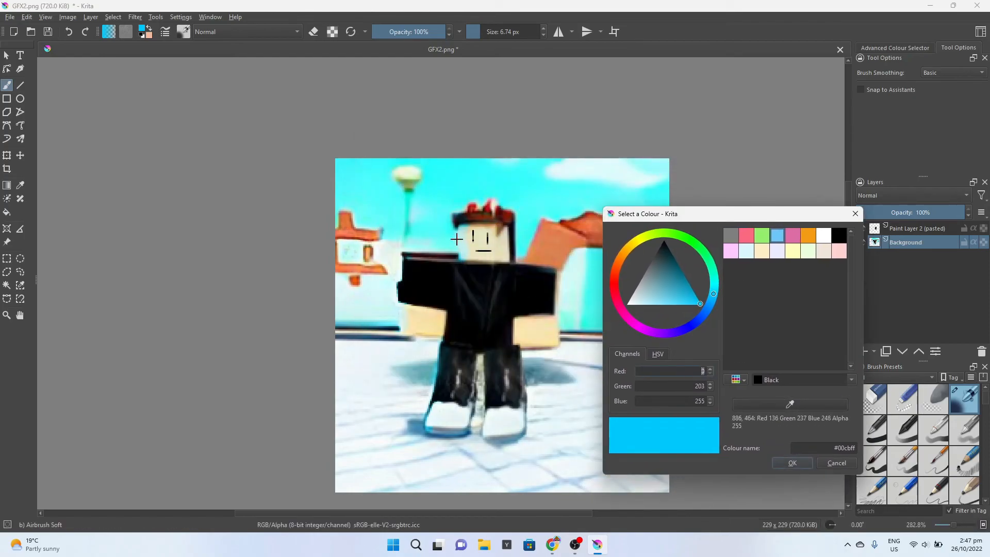
pyautogui.click(426, 281)
pyautogui.click(792, 463)
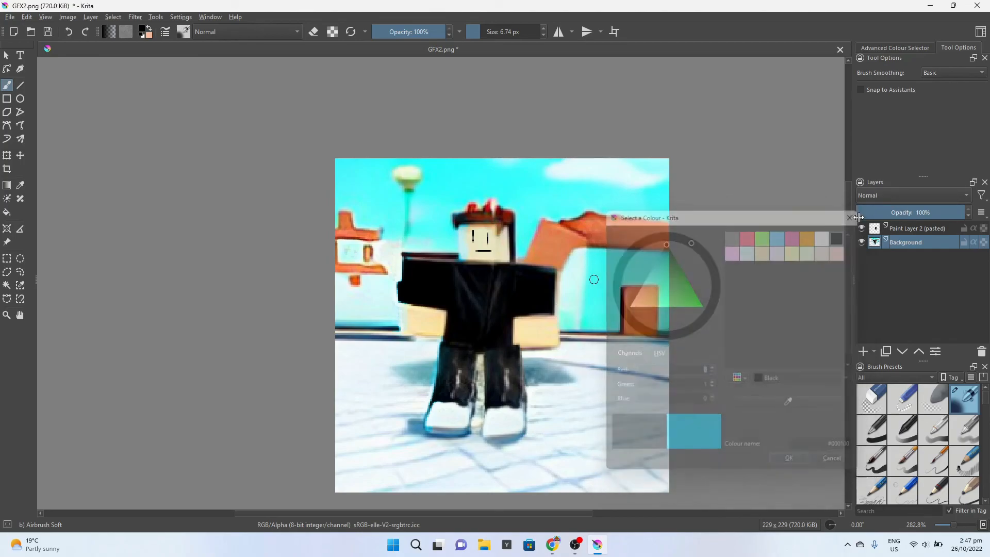
pyautogui.moveTo(417, 258)
pyautogui.mouseDown()
pyautogui.moveTo(450, 259)
pyautogui.moveTo(406, 256)
pyautogui.mouseUp()
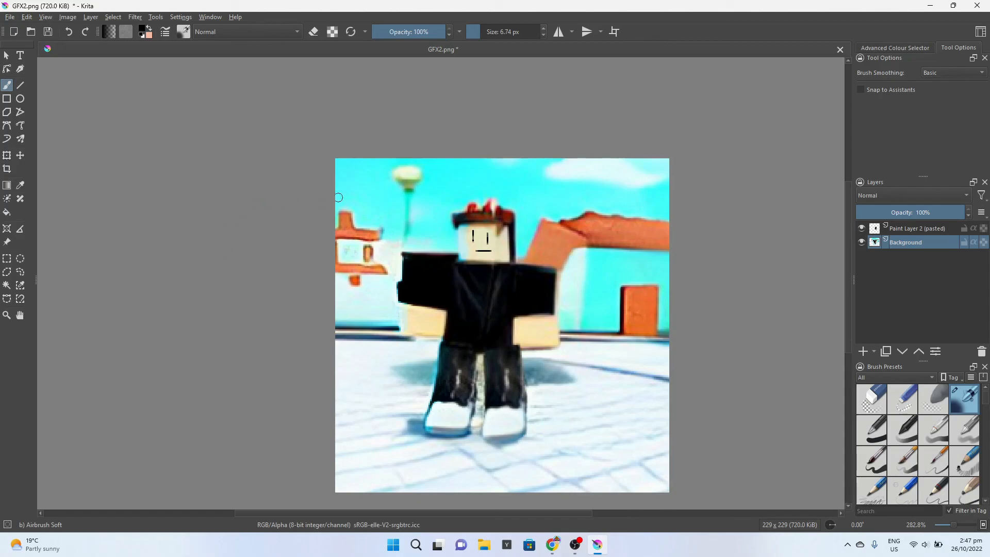